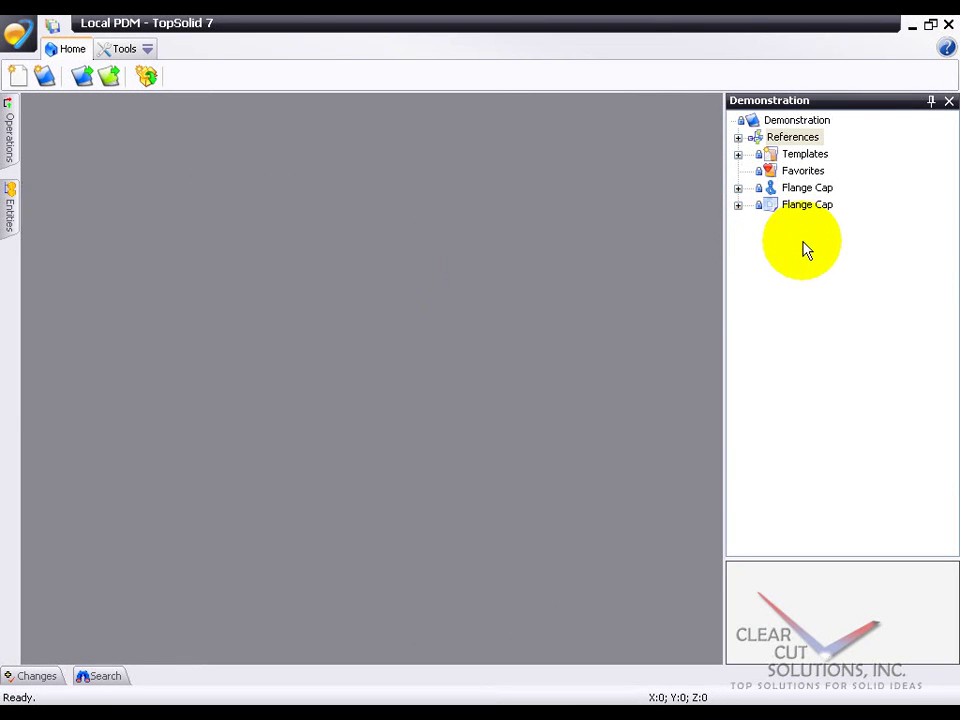
# Step: Examine the Demonstration project's referenced libraries and the contents of its Templates folder
pyautogui.click(795, 121)
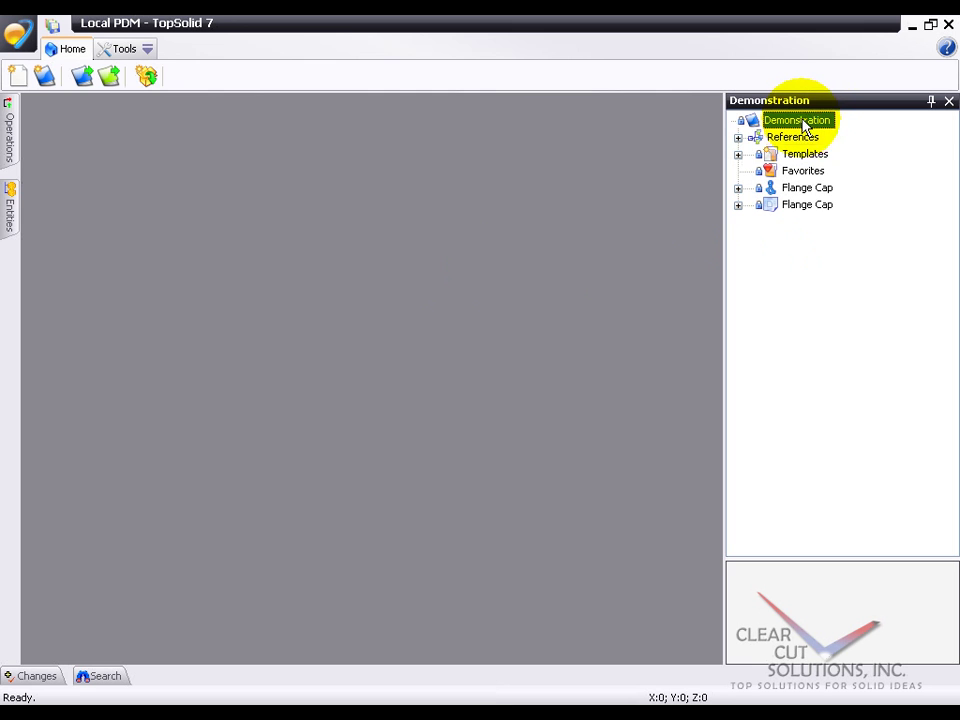
pyautogui.click(738, 138)
pyautogui.click(784, 155)
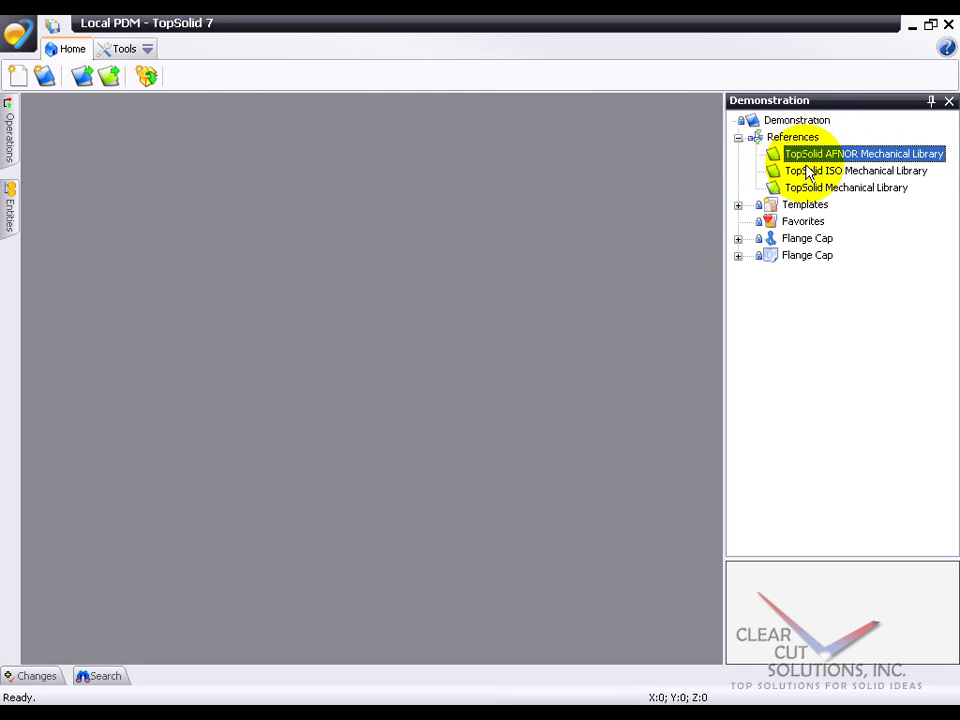
pyautogui.click(788, 170)
pyautogui.click(816, 190)
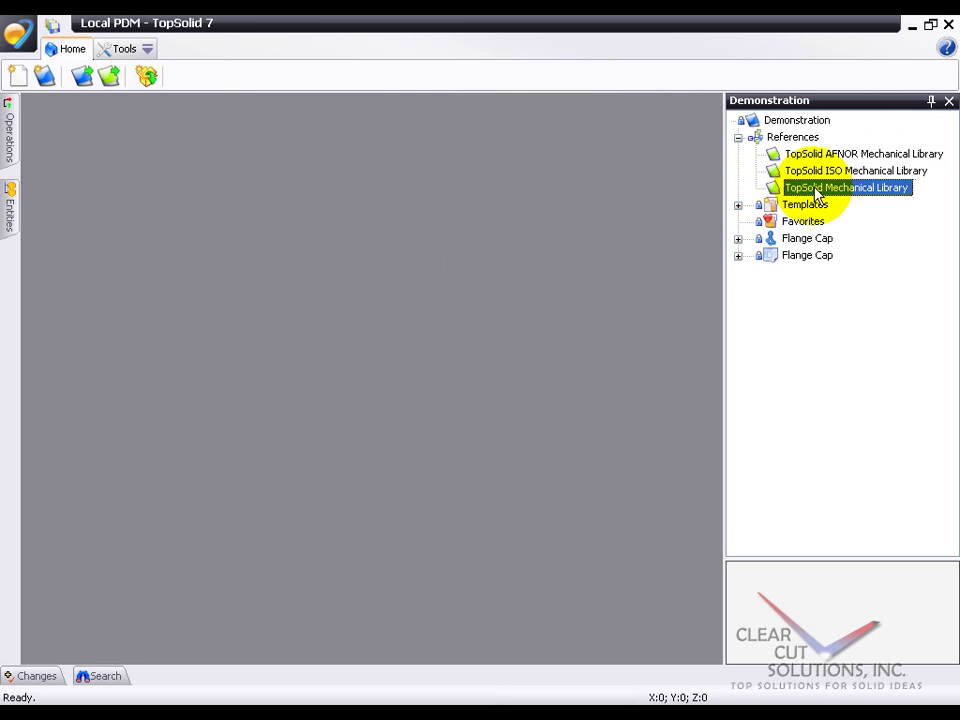
pyautogui.click(738, 138)
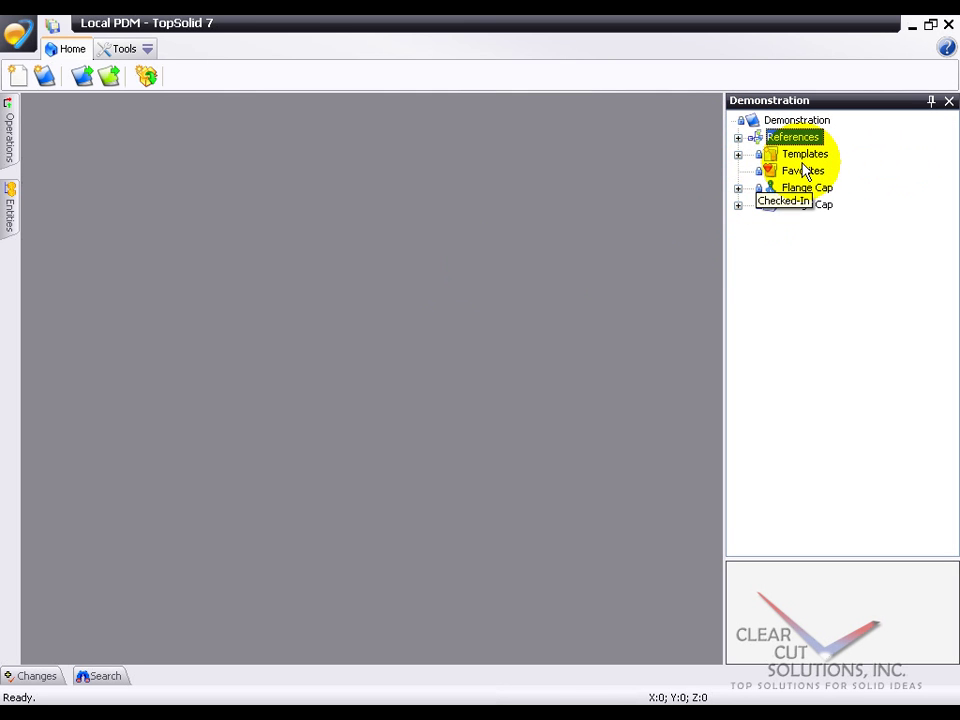
pyautogui.click(738, 155)
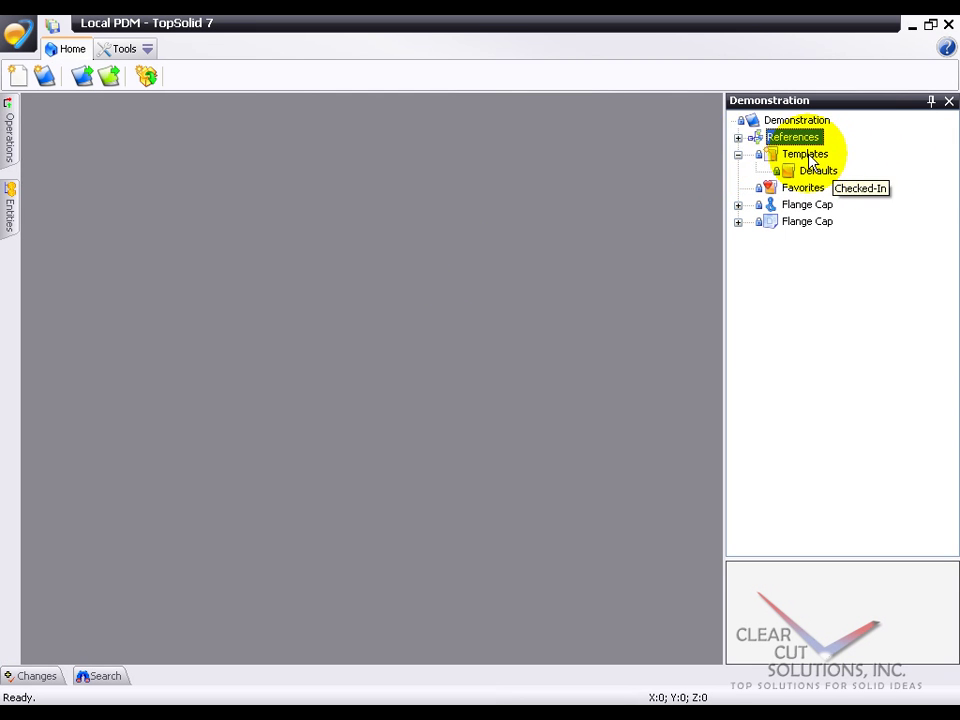
pyautogui.click(738, 155)
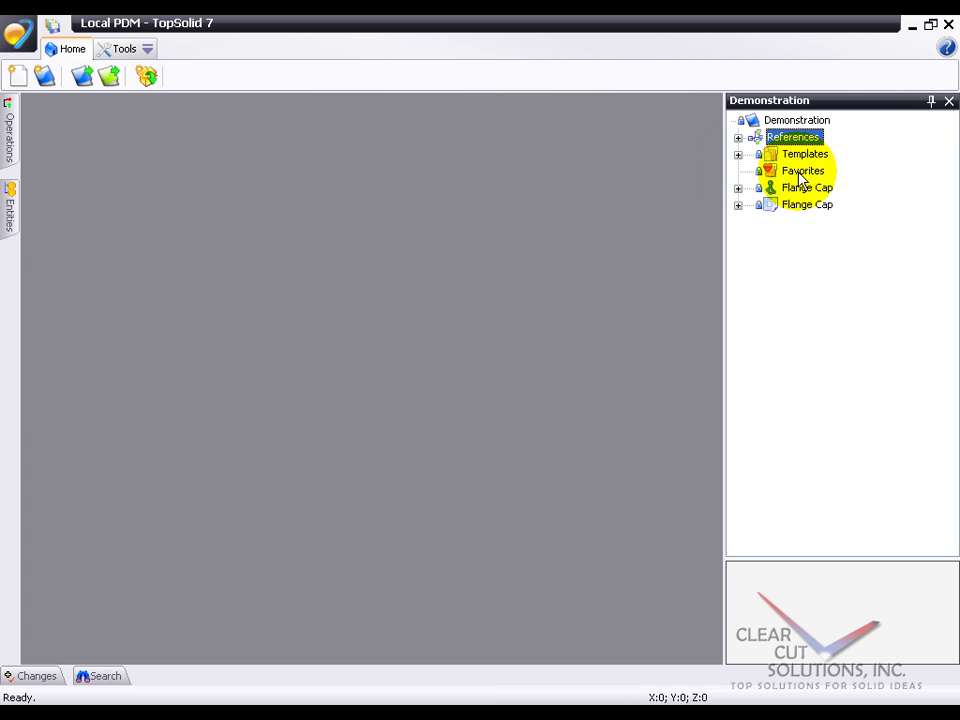
# Step: Preview the Flange Cap part and the Flange Cap drawing in the project
pyautogui.click(793, 190)
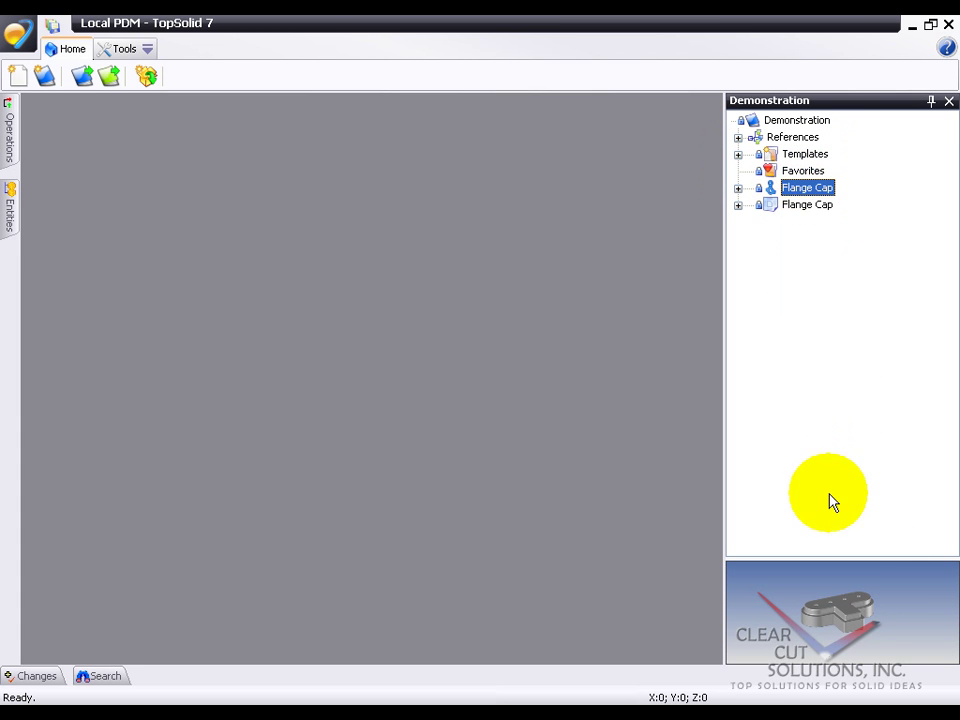
pyautogui.click(805, 205)
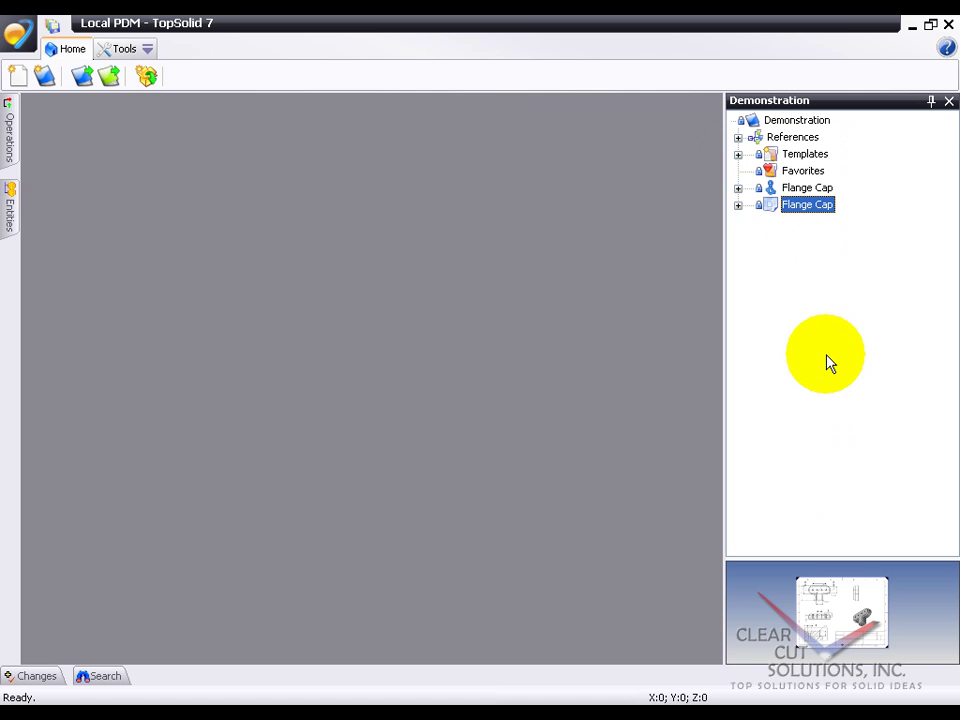
pyautogui.moveTo(769, 208)
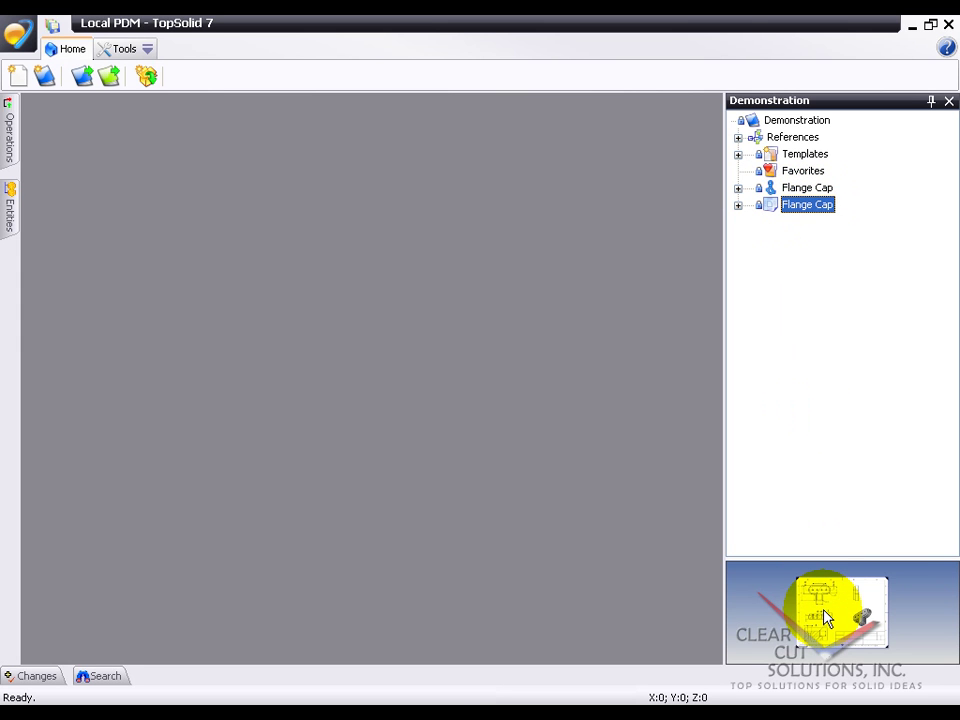
# Step: Open the Flange Cap part document and close the Operations tree
pyautogui.click(797, 187)
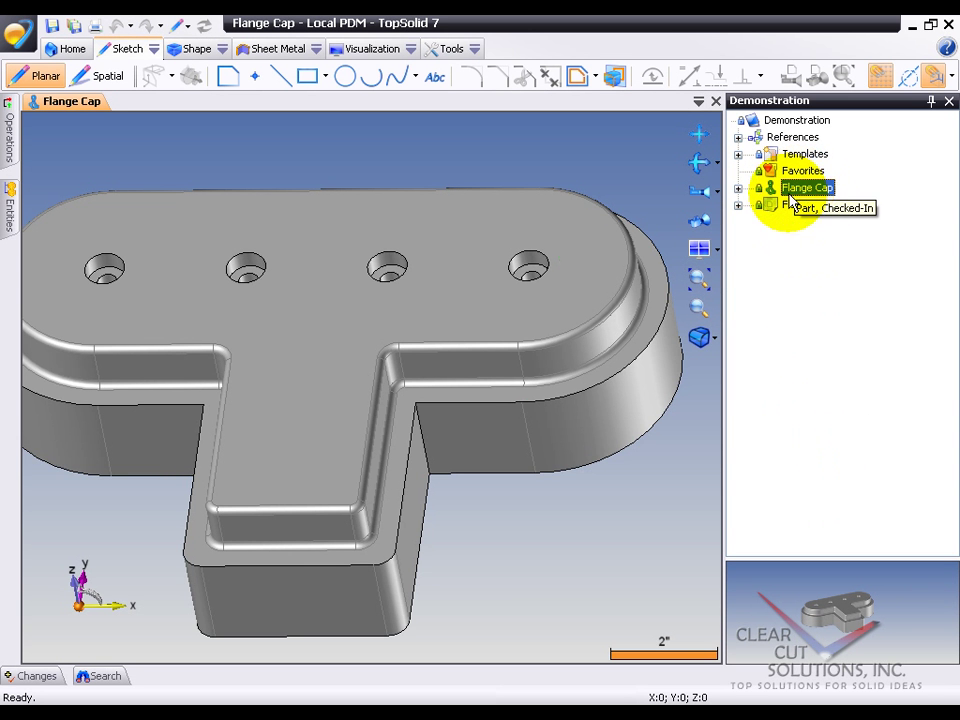
pyautogui.moveTo(480, 546); pyautogui.dragTo(466, 518, button='middle')
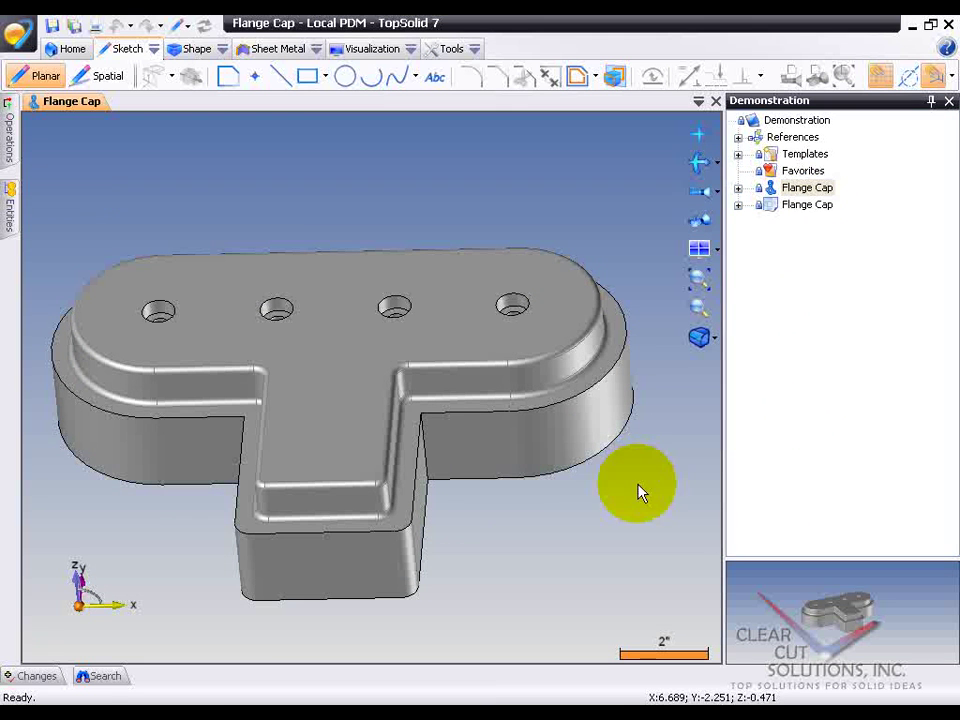
pyautogui.click(12, 150)
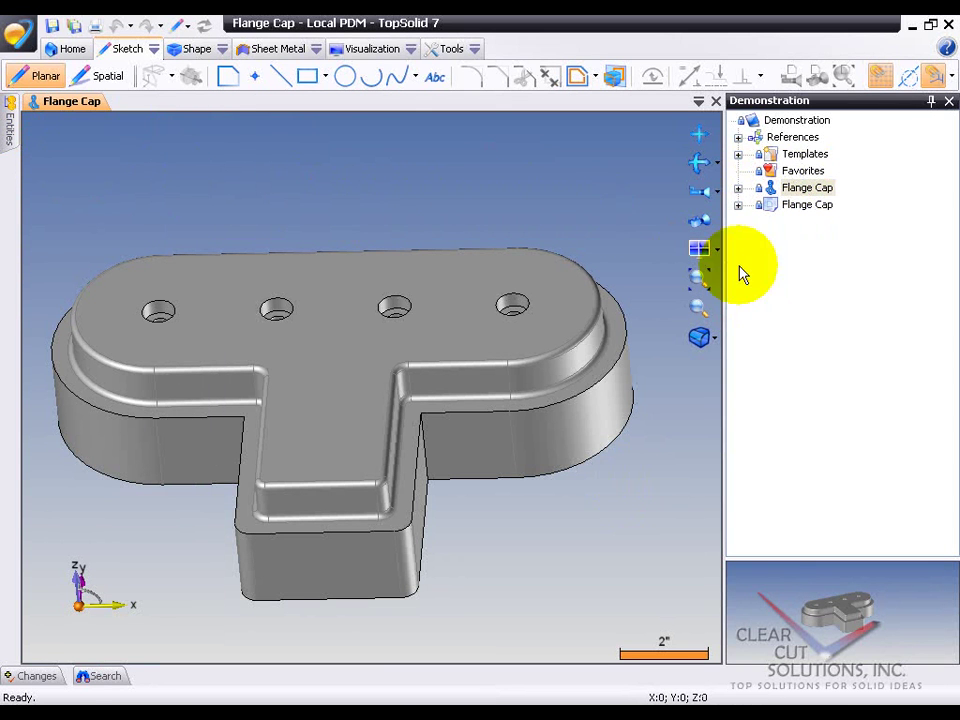
# Step: Examine the Flange Cap part's revisions under A (Design), selecting version Flange Cap (3)
pyautogui.click(763, 189)
pyautogui.click(738, 189)
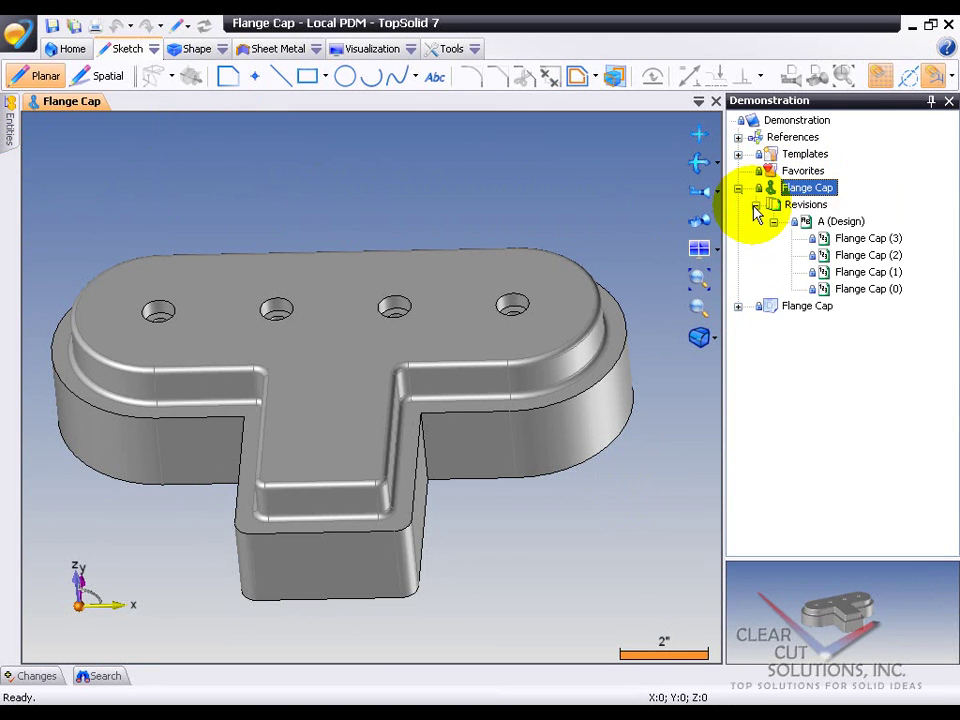
pyautogui.click(795, 204)
pyautogui.click(820, 223)
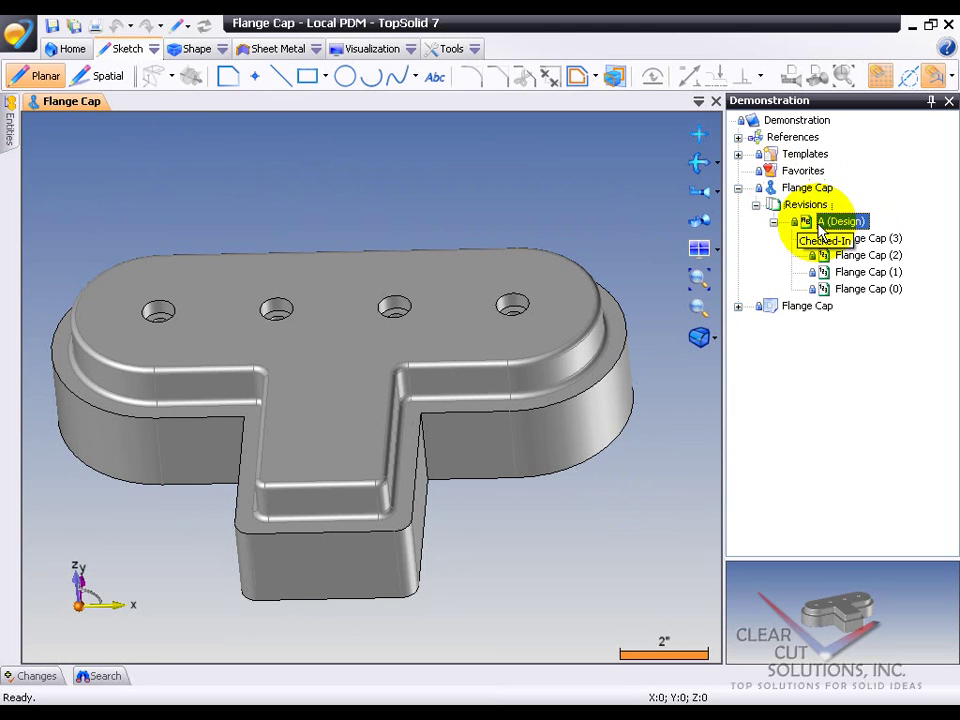
pyautogui.click(870, 239)
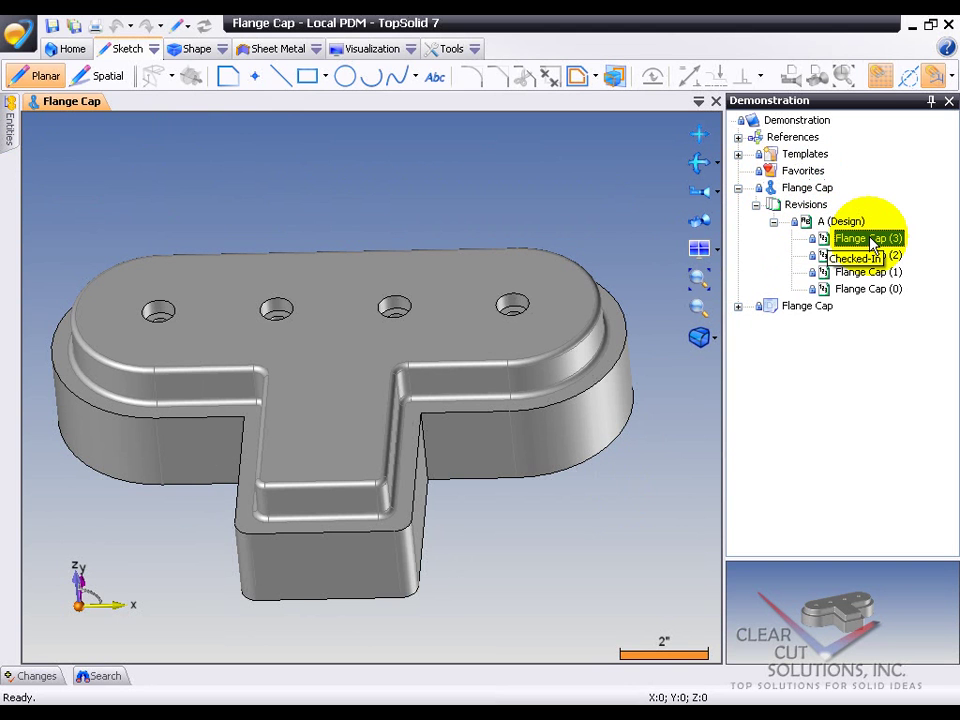
pyautogui.moveTo(870, 239)
pyautogui.mouseDown()
pyautogui.moveTo(872, 298)
pyautogui.moveTo(846, 265)
pyautogui.moveTo(877, 241)
pyautogui.mouseUp()
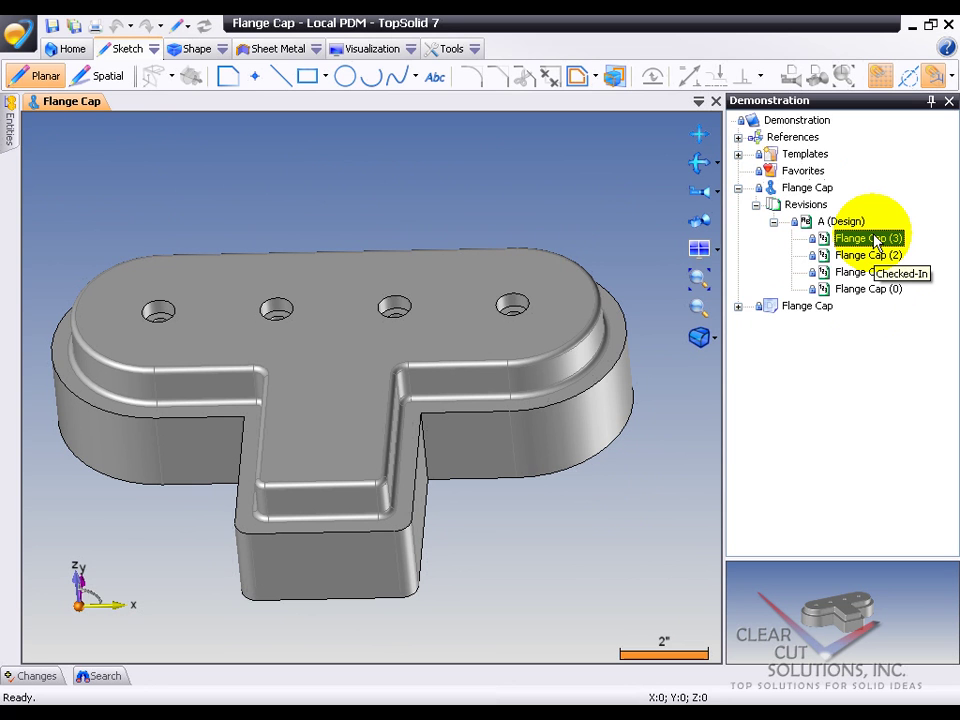
# Step: Open the Flange Cap drawing and examine the revision and version fields in its title block
pyautogui.doubleClick(799, 305)
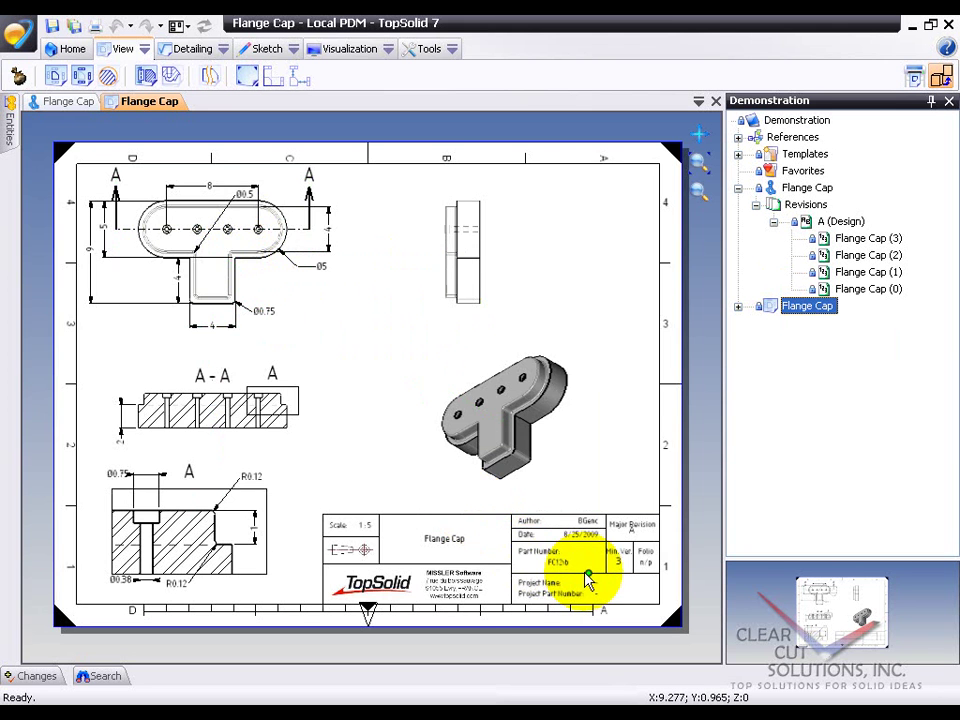
pyautogui.scroll(1, 588, 580)
pyautogui.scroll(2, 622, 592)
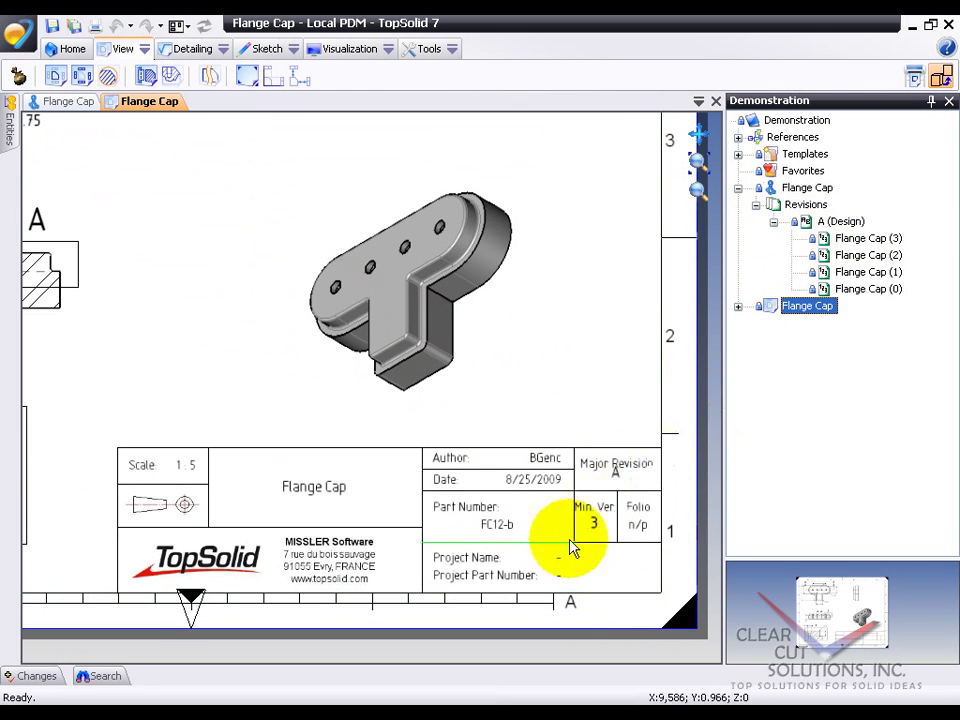
pyautogui.click(738, 188)
pyautogui.click(738, 188)
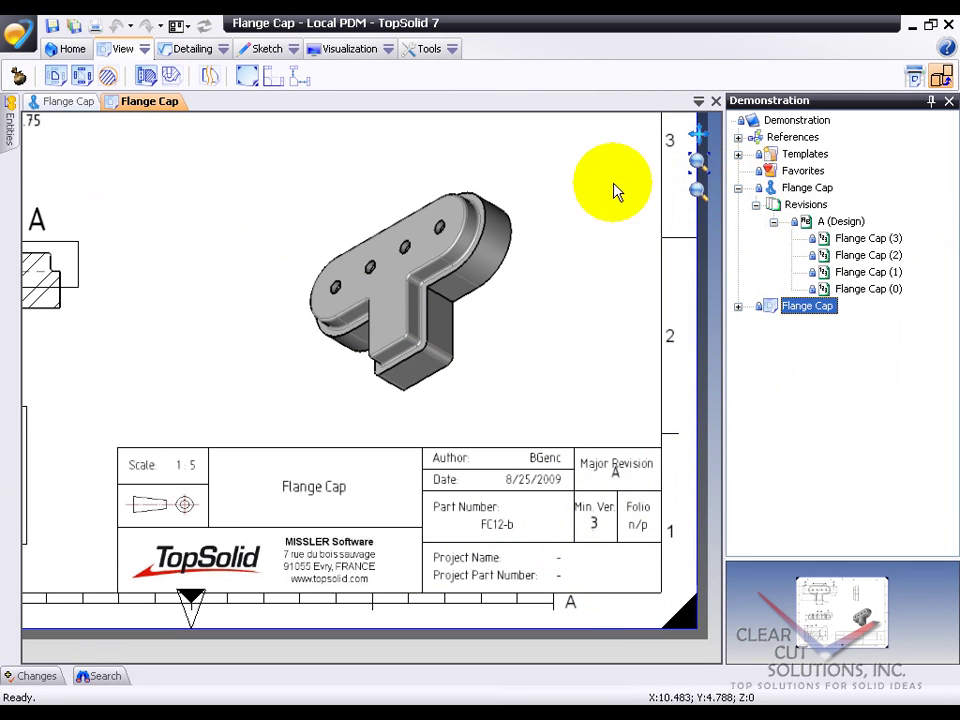
# Step: Add a 0.25 in fillet to the vertical inner corner edge of the Flange Cap part, between the stem and the wide flange
pyautogui.click(65, 102)
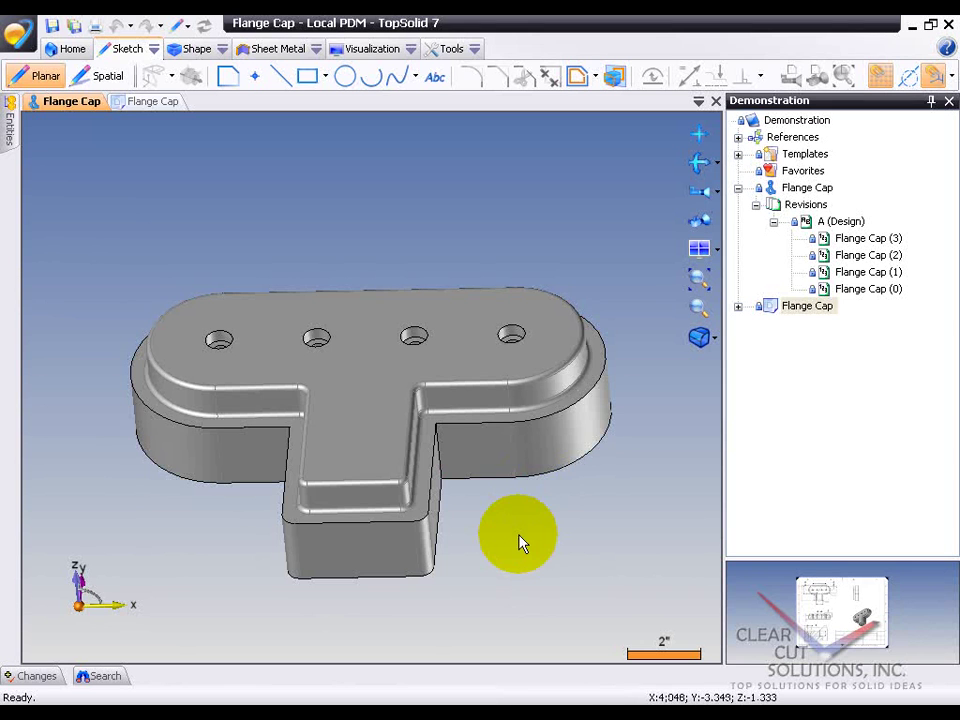
pyautogui.rightClick(440, 462)
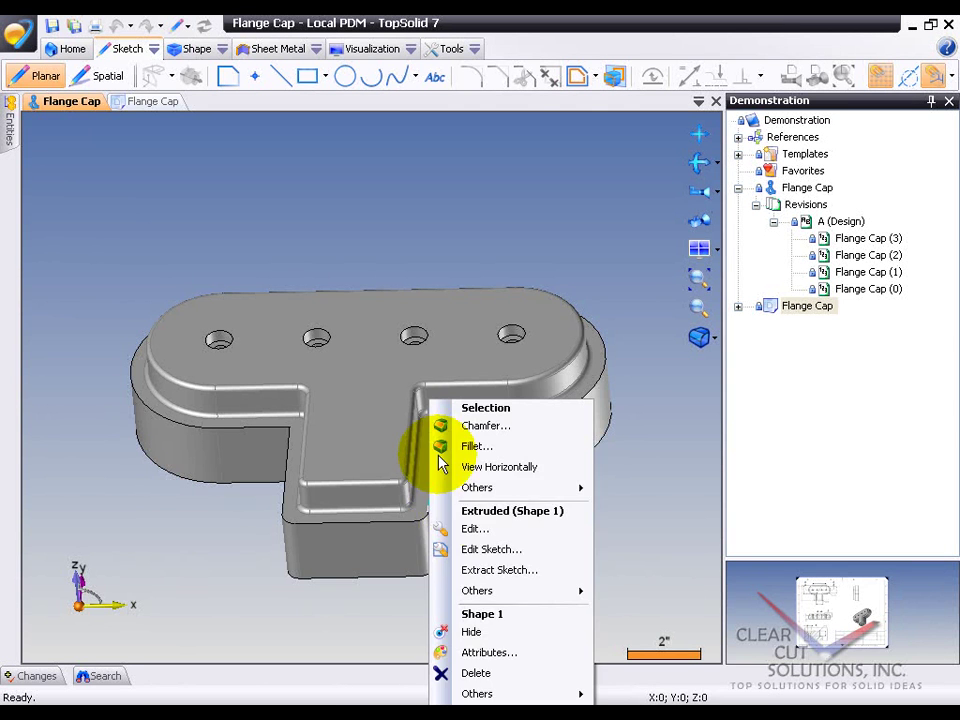
pyautogui.press('Escape')
pyautogui.moveTo(675, 542); pyautogui.dragTo(433, 467, button='middle')
pyautogui.scroll(3, 439, 461)
pyautogui.rightClick(433, 467)
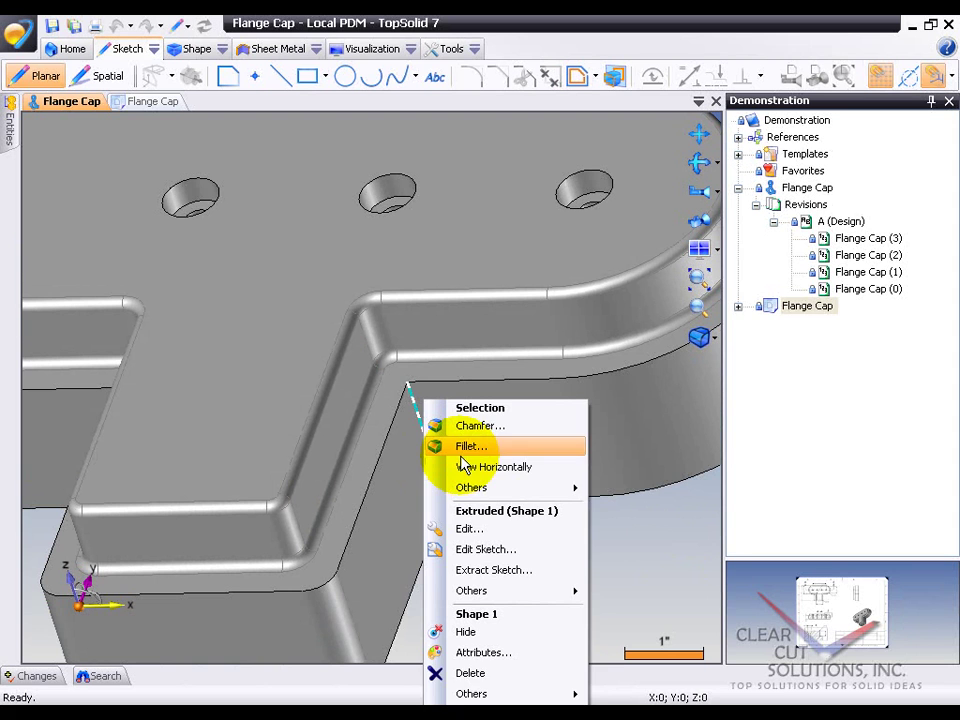
pyautogui.click(461, 450)
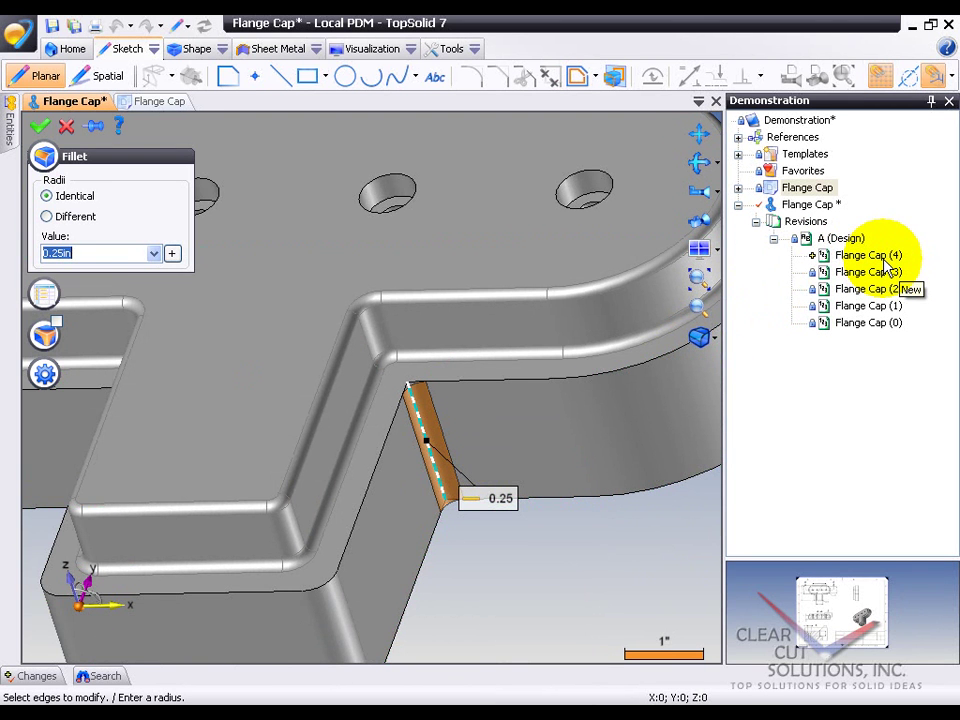
pyautogui.click(39, 126)
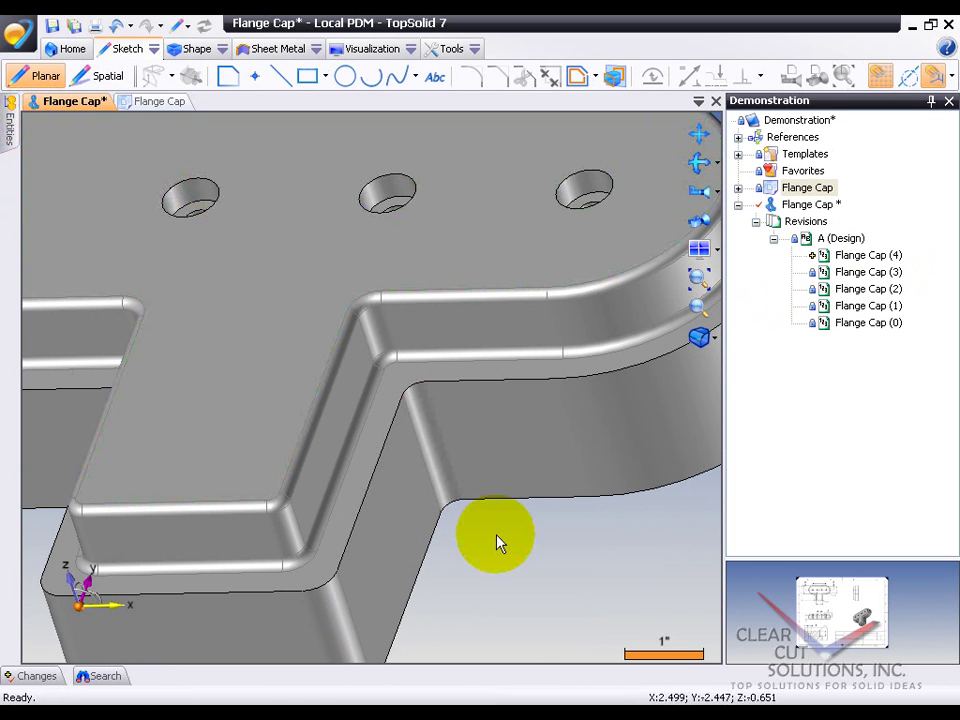
# Step: Check in the modified Flange Cap part without a comment
pyautogui.rightClick(792, 207)
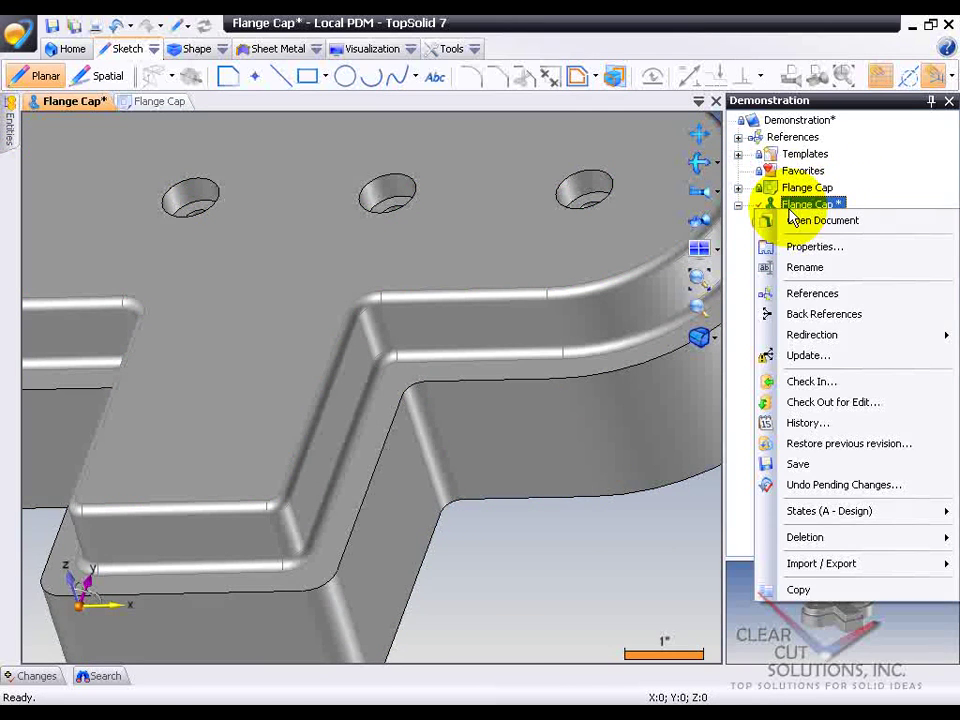
pyautogui.click(812, 382)
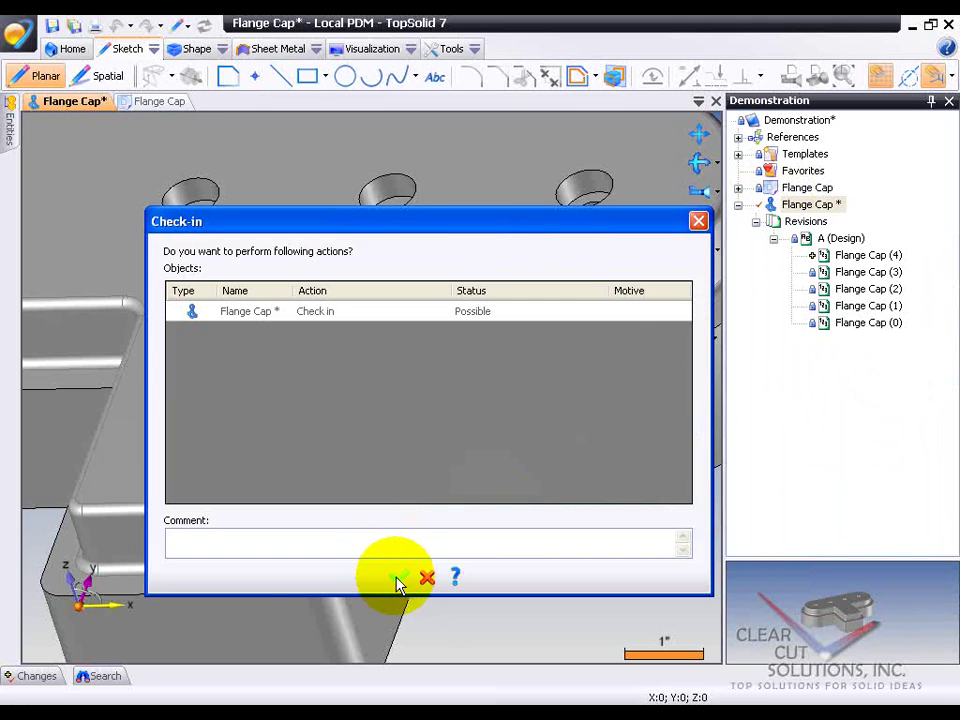
pyautogui.click(397, 580)
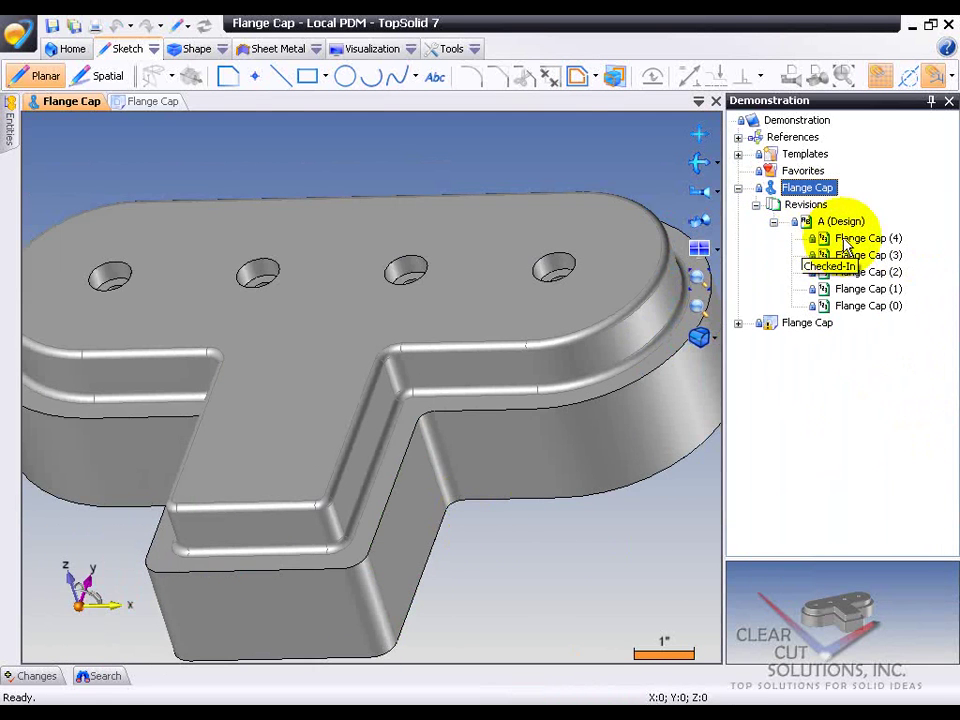
# Step: Bring up the Flange Cap drawing so it updates from the modified part, and check in the drawing
pyautogui.click(155, 103)
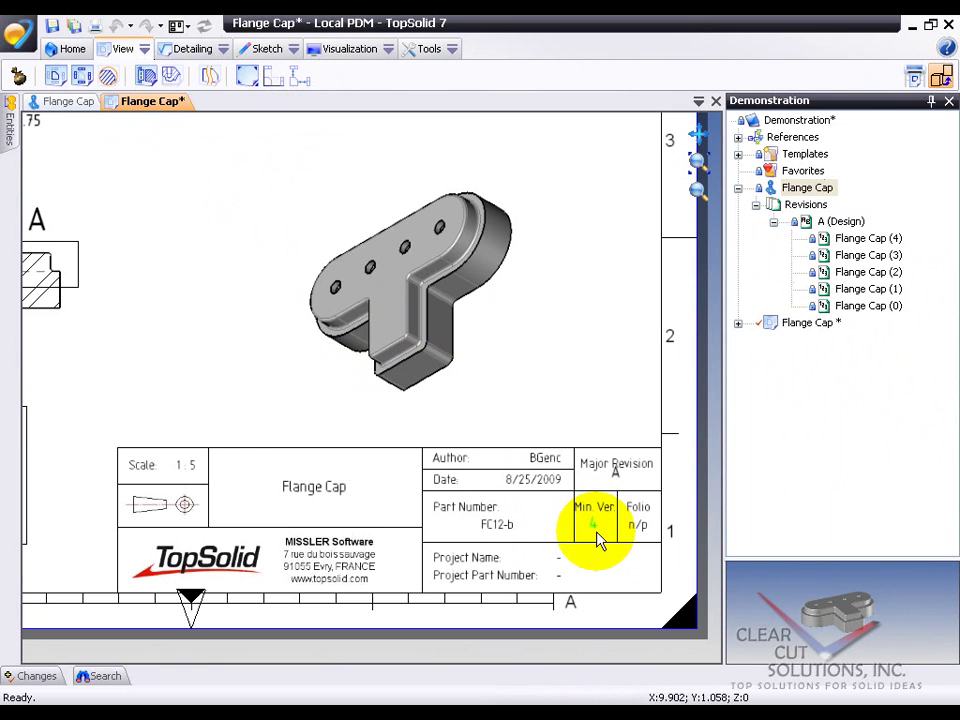
pyautogui.rightClick(797, 323)
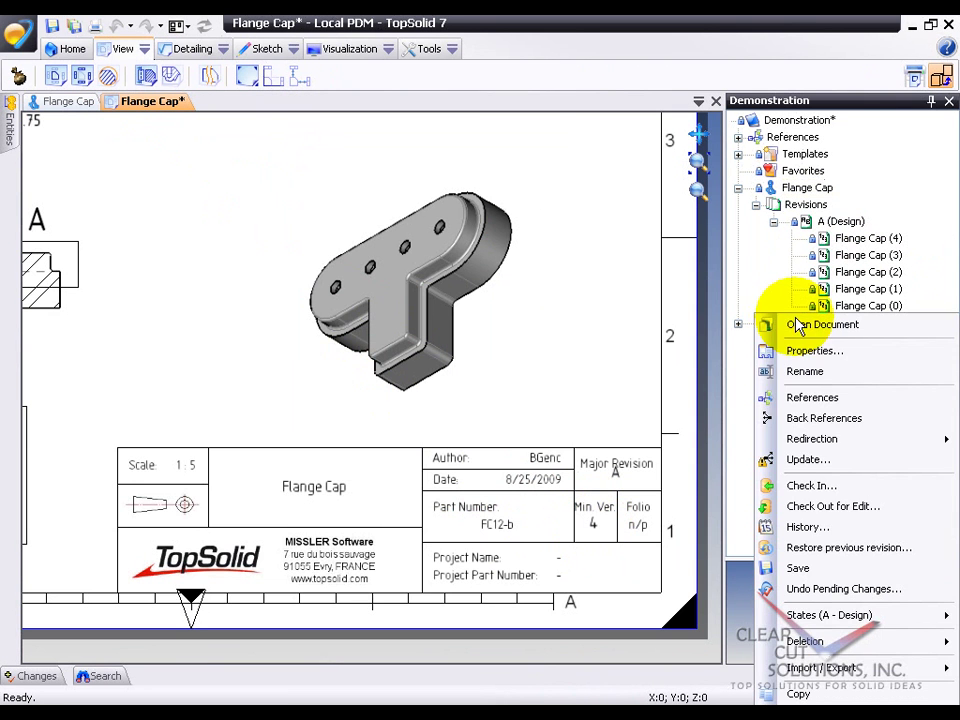
pyautogui.click(832, 486)
pyautogui.click(398, 573)
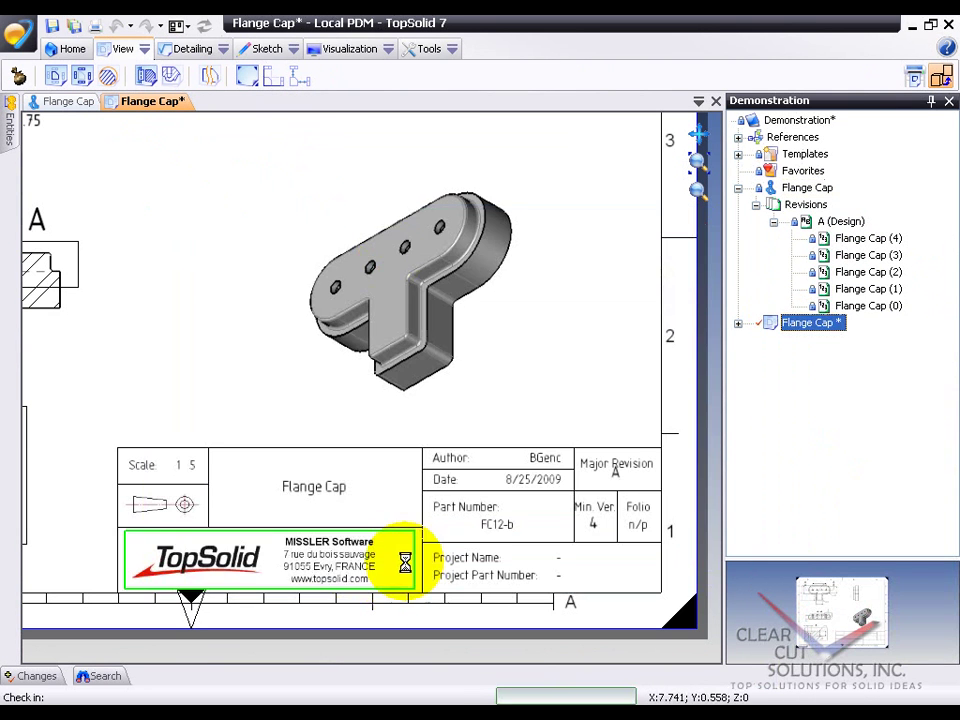
# Step: Return to the Flange Cap part, dock the Demonstration project tree on the left side of the workspace and narrow it
pyautogui.click(64, 102)
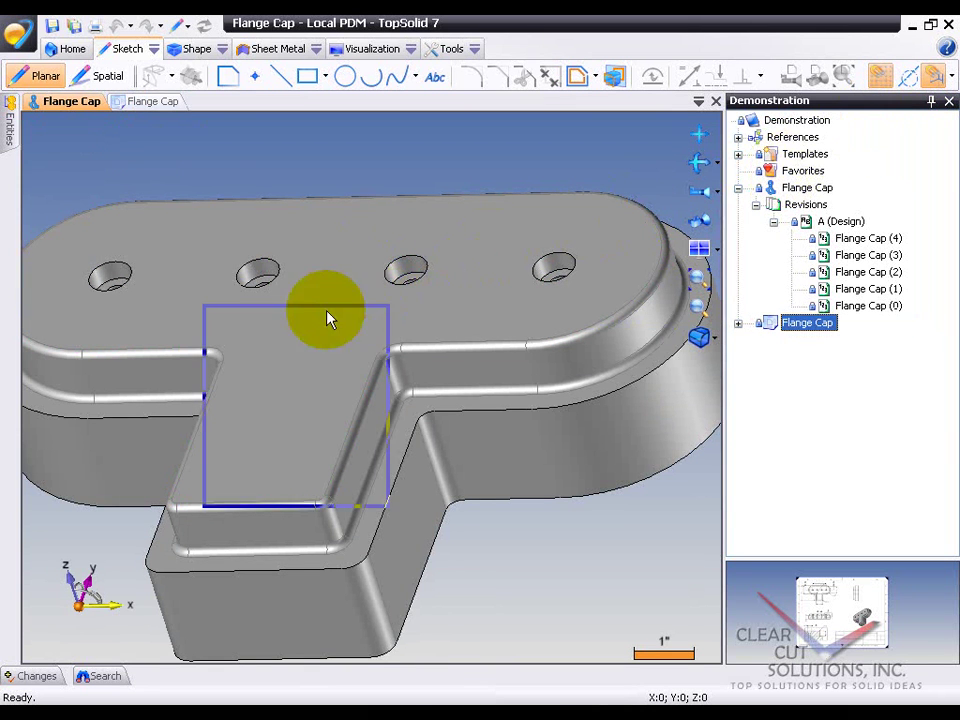
pyautogui.moveTo(330, 318); pyautogui.dragTo(6, 294)
pyautogui.click(320, 333)
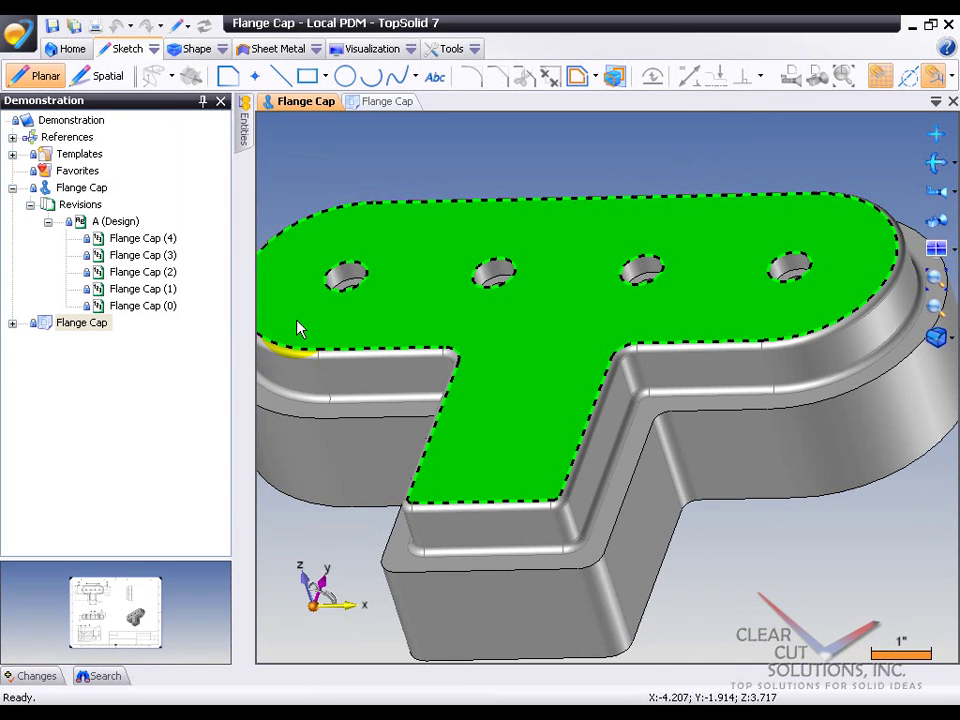
pyautogui.click(236, 328)
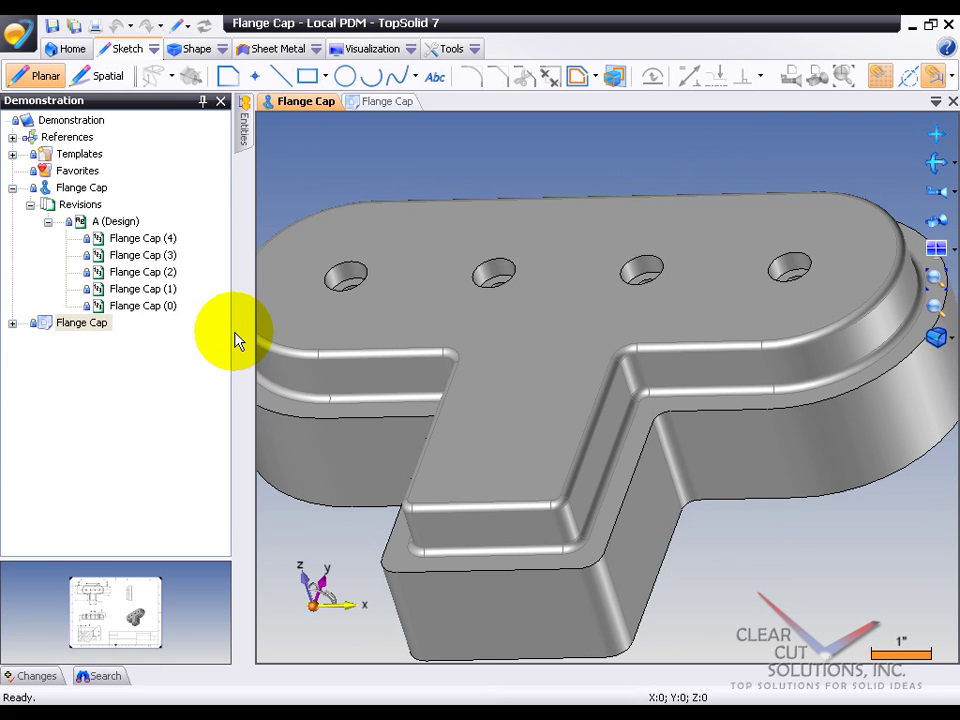
pyautogui.moveTo(232, 332); pyautogui.dragTo(199, 332)
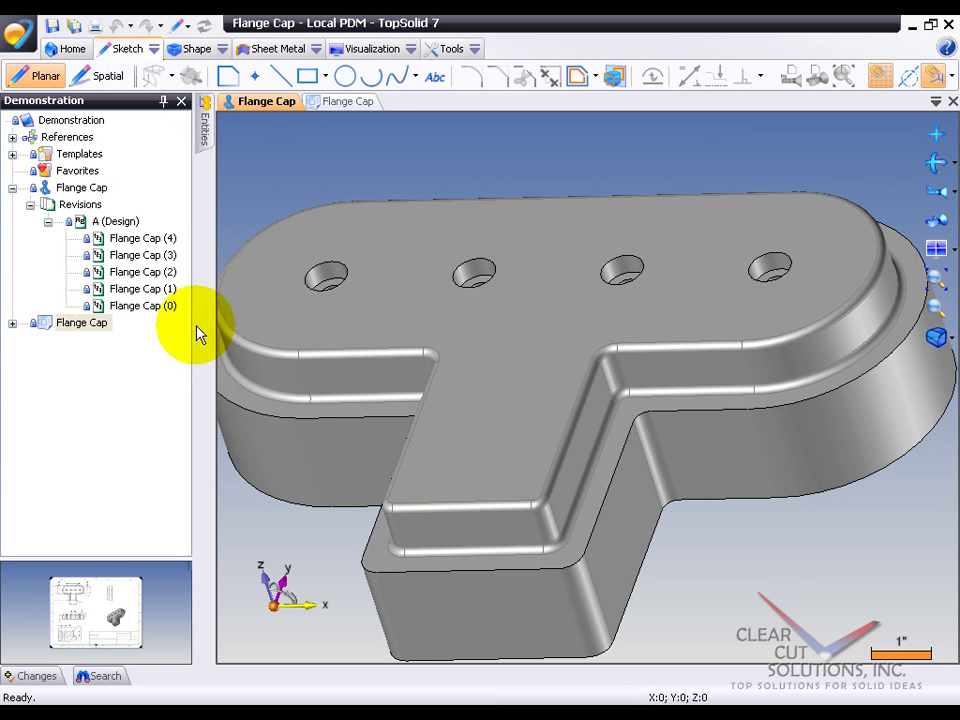
# Step: Validate major revision A of the Flange Cap part with the comment "This design is complete." followed by the author's first name
pyautogui.click(75, 189)
pyautogui.rightClick(73, 191)
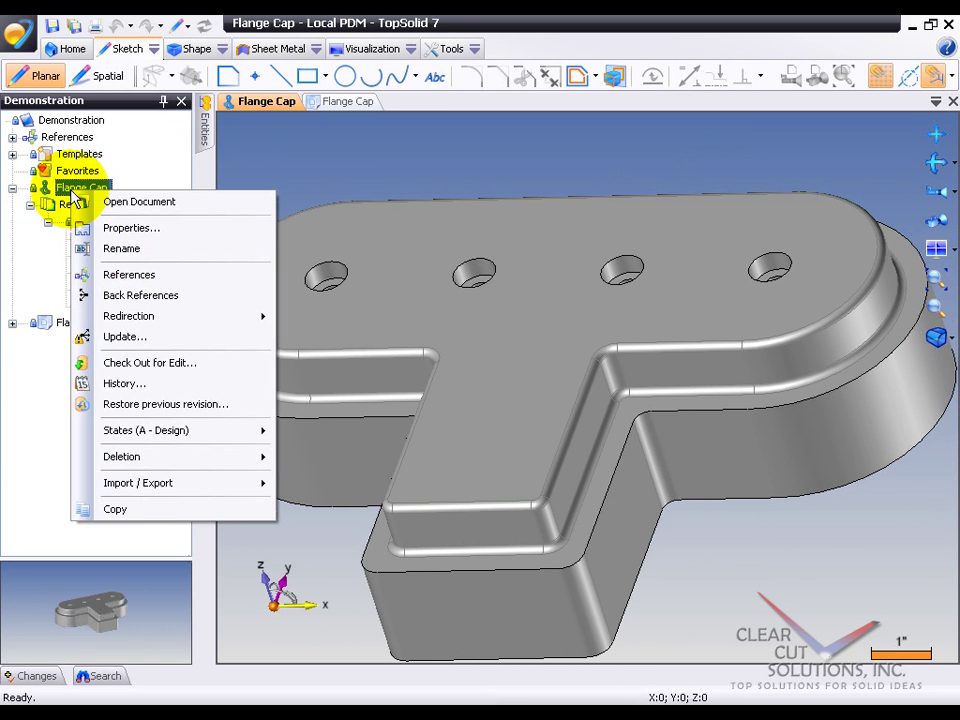
pyautogui.moveTo(178, 432)
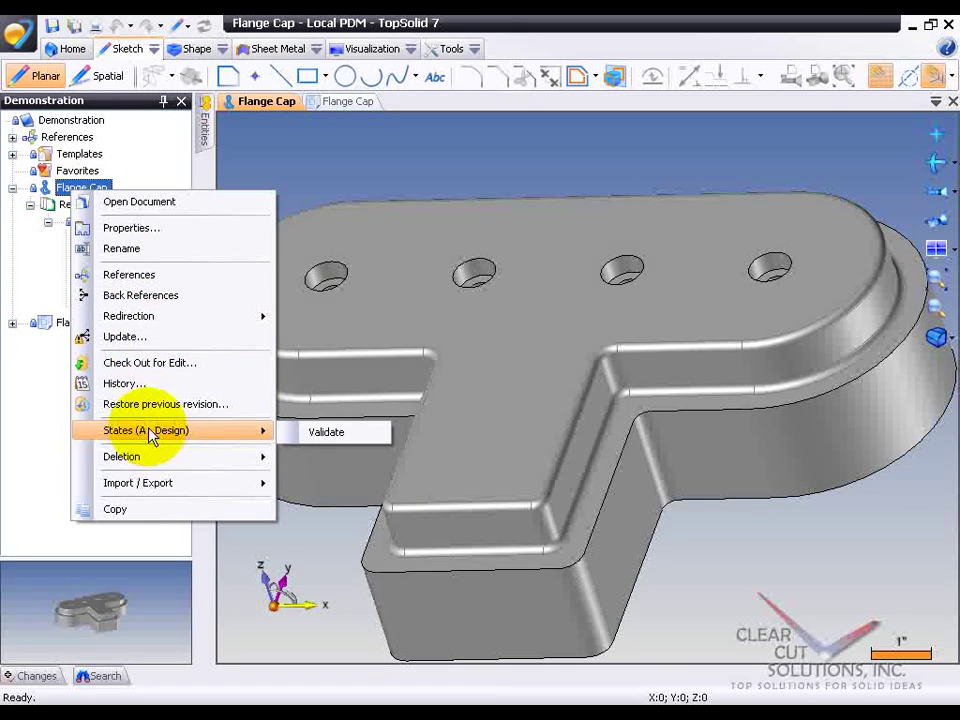
pyautogui.click(318, 433)
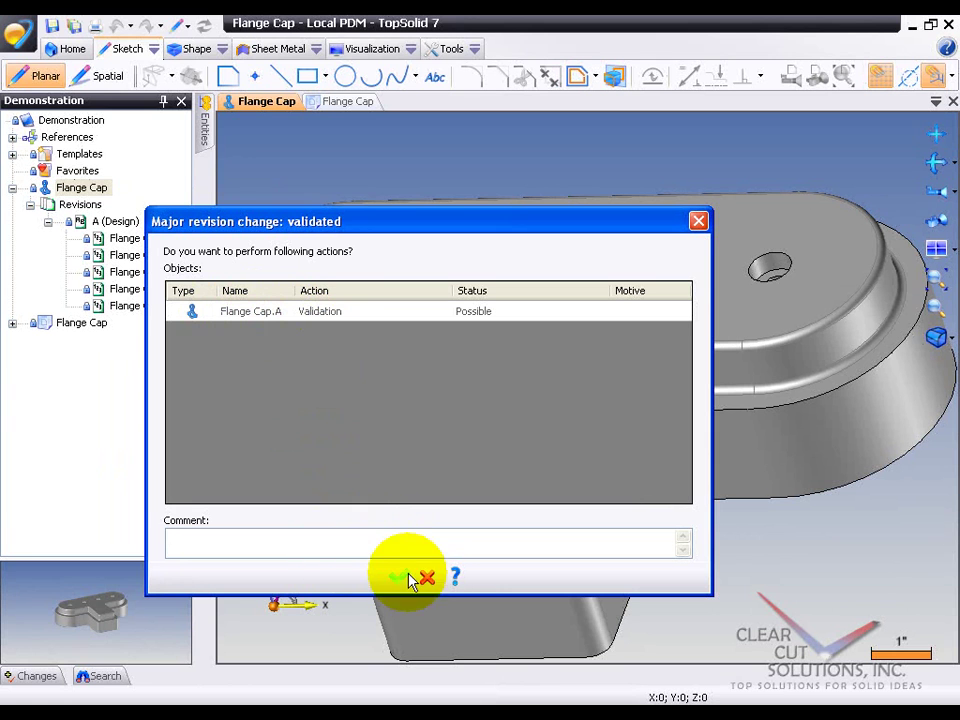
pyautogui.write('This design is complete.  Bill')
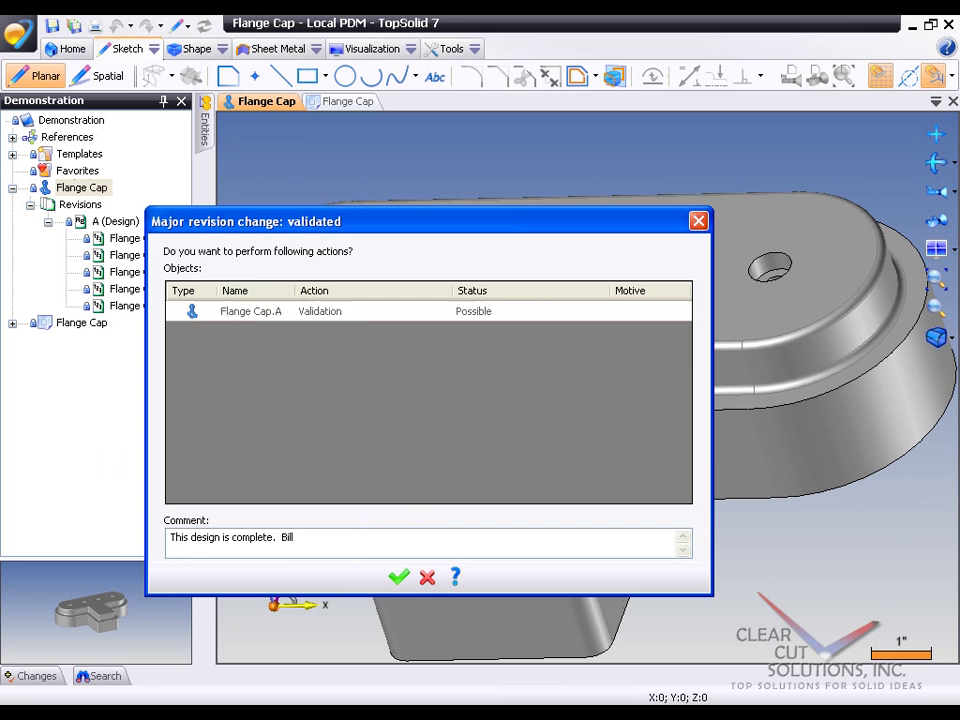
pyautogui.click(399, 578)
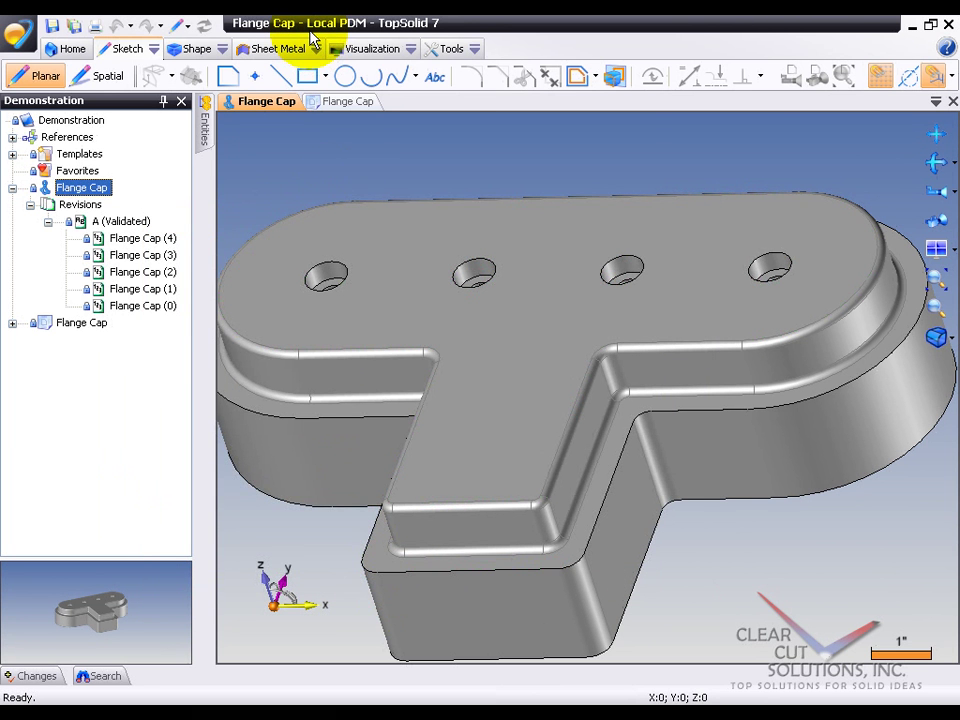
# Step: Extend the existing inner corner fillet to the opposite vertical edge between stem and flange, and expand revision B in the project tree
pyautogui.scroll(-2, 335, 208)
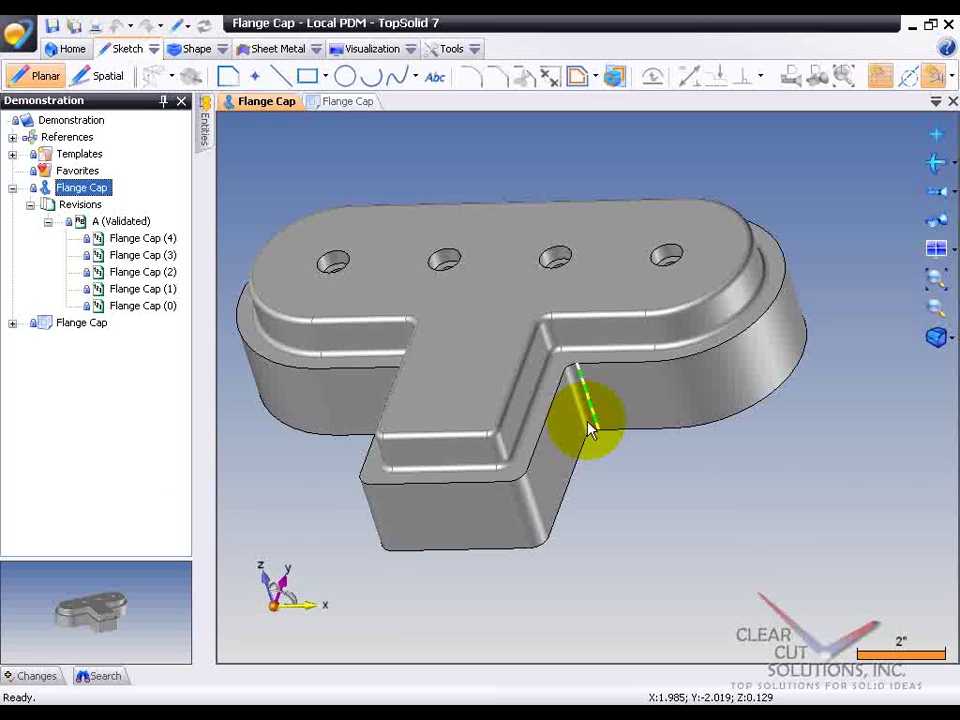
pyautogui.moveTo(590, 428); pyautogui.dragTo(626, 463, button='middle')
pyautogui.scroll(5, 568, 403)
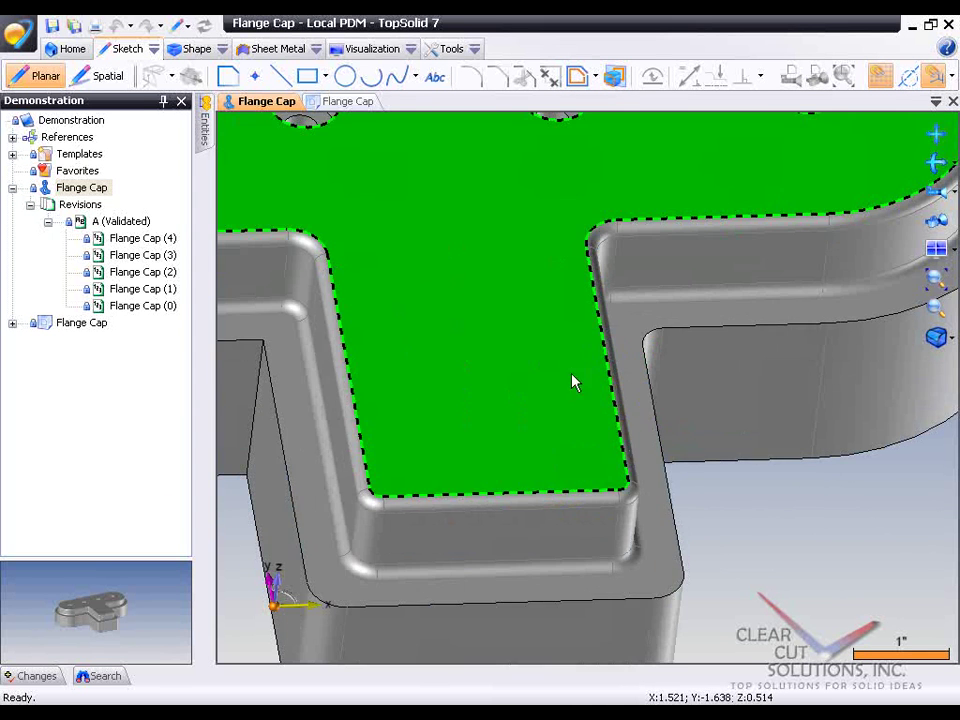
pyautogui.click(643, 352)
pyautogui.click(250, 370)
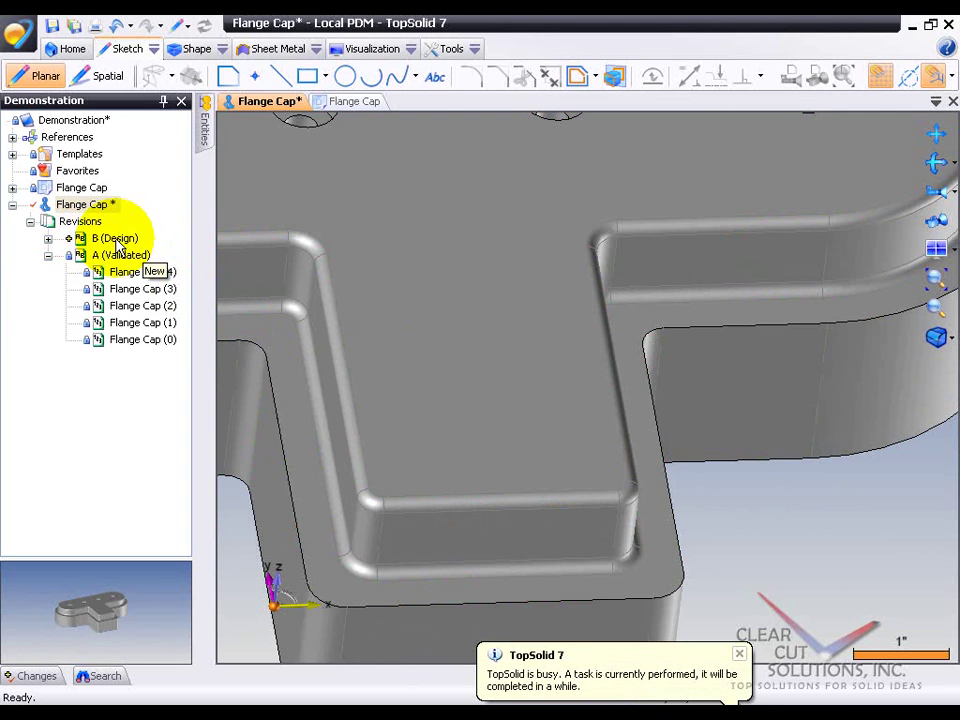
pyautogui.click(48, 238)
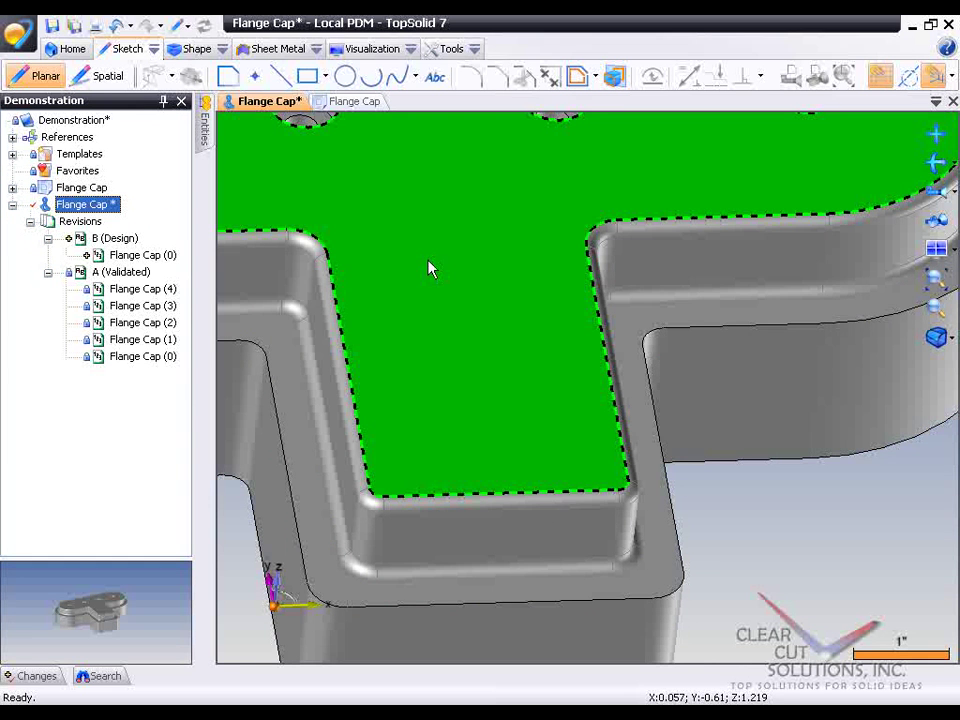
# Step: Check in the modified Flange Cap part under revision B without a comment
pyautogui.moveTo(499, 311); pyautogui.dragTo(409, 187, button='middle')
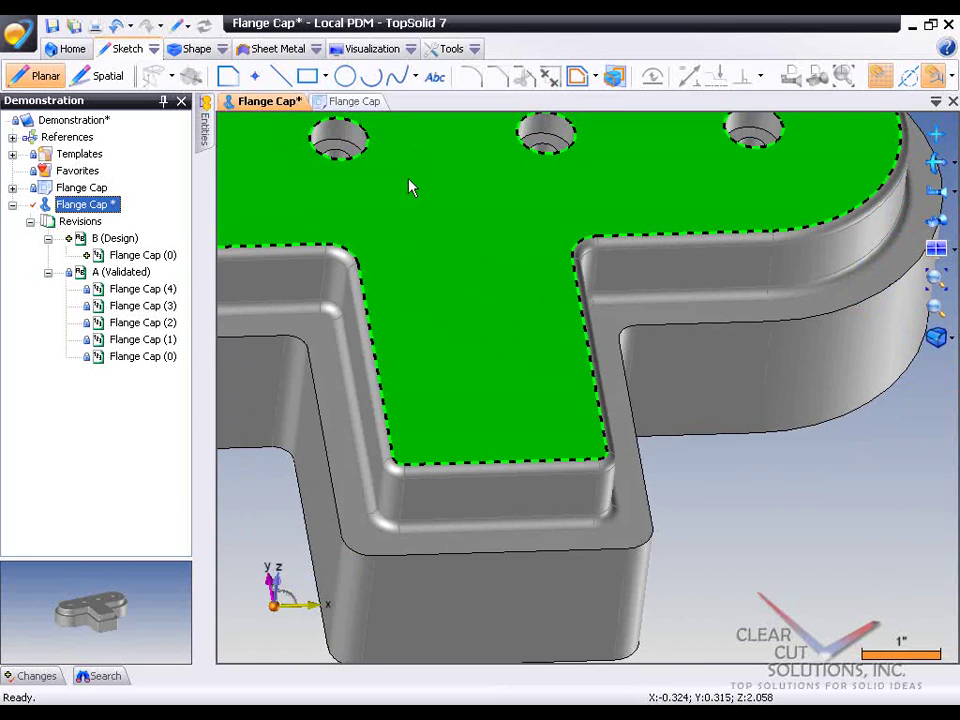
pyautogui.rightClick(66, 206)
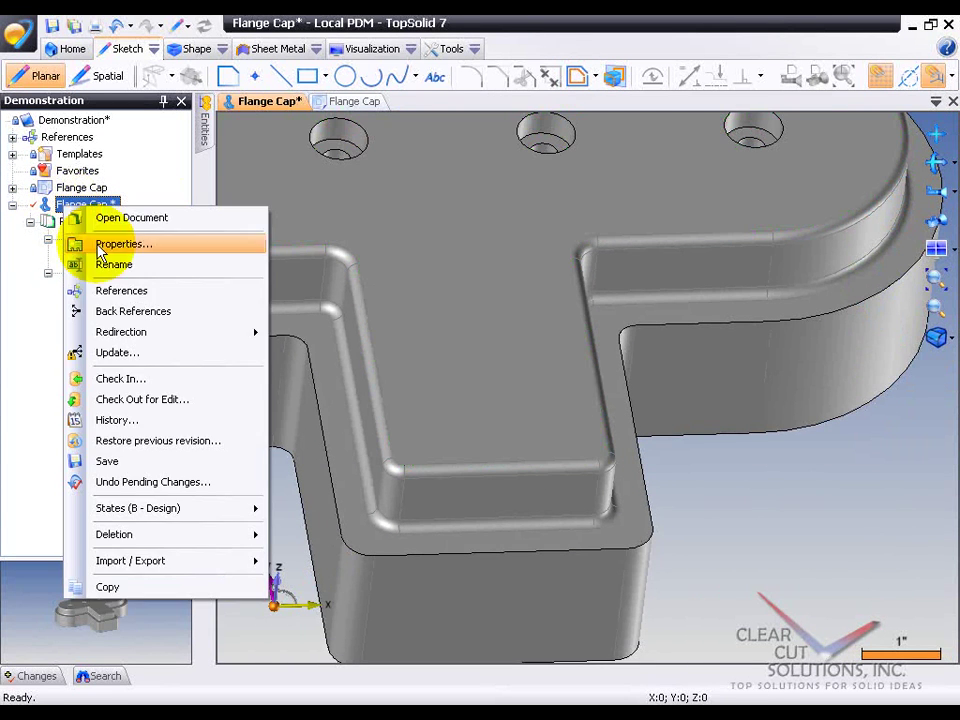
pyautogui.click(143, 380)
pyautogui.click(398, 574)
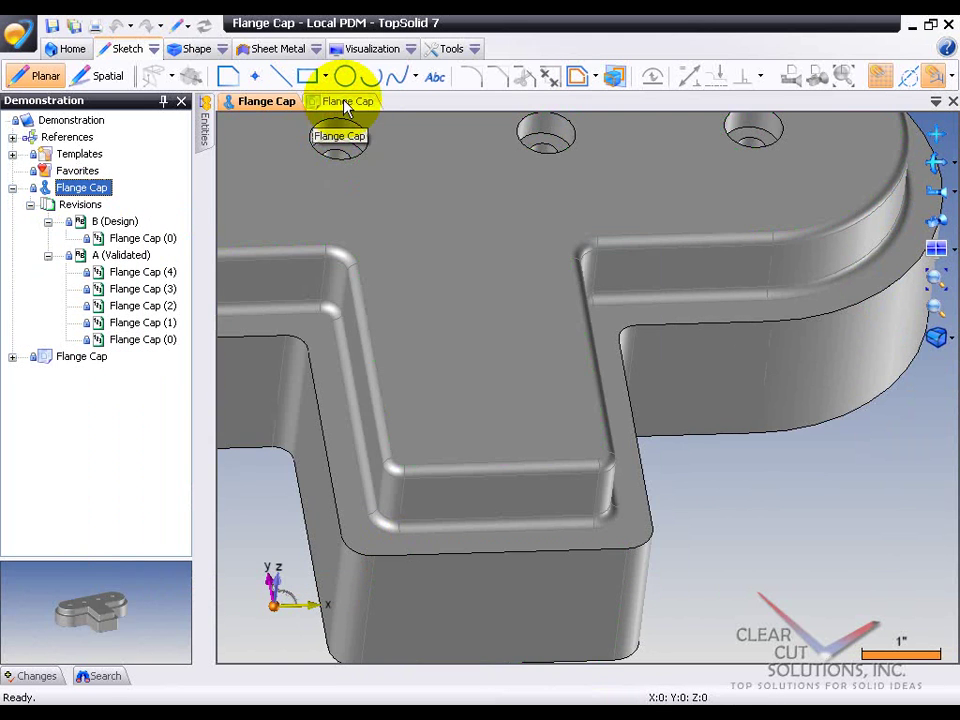
# Step: Bring up the Flange Cap drawing and redirect its references to the part's latest major revision
pyautogui.click(345, 101)
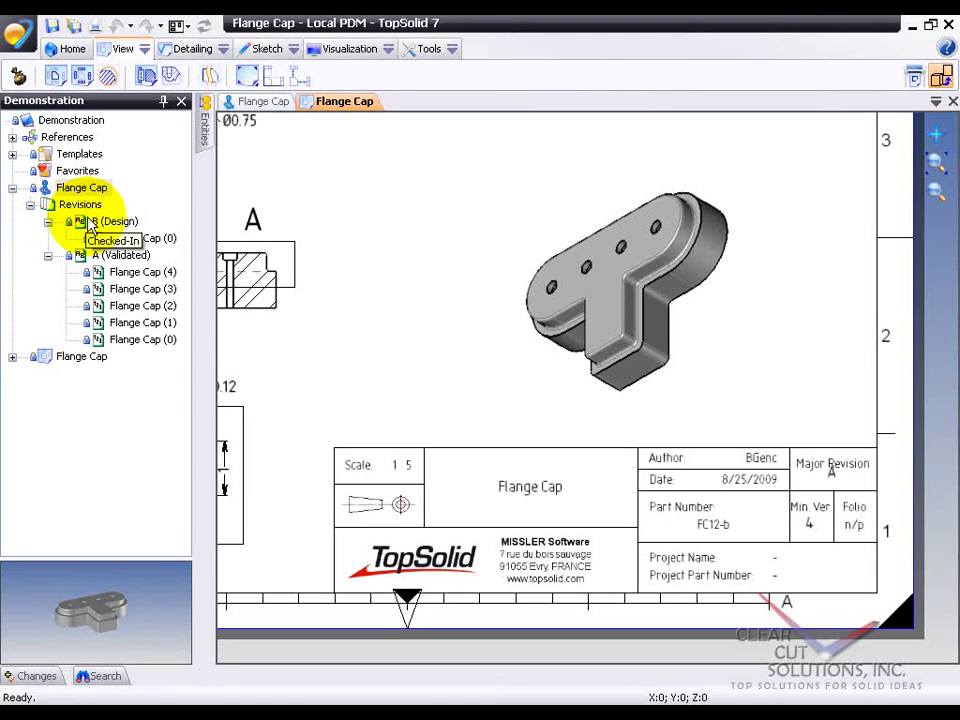
pyautogui.click(66, 359)
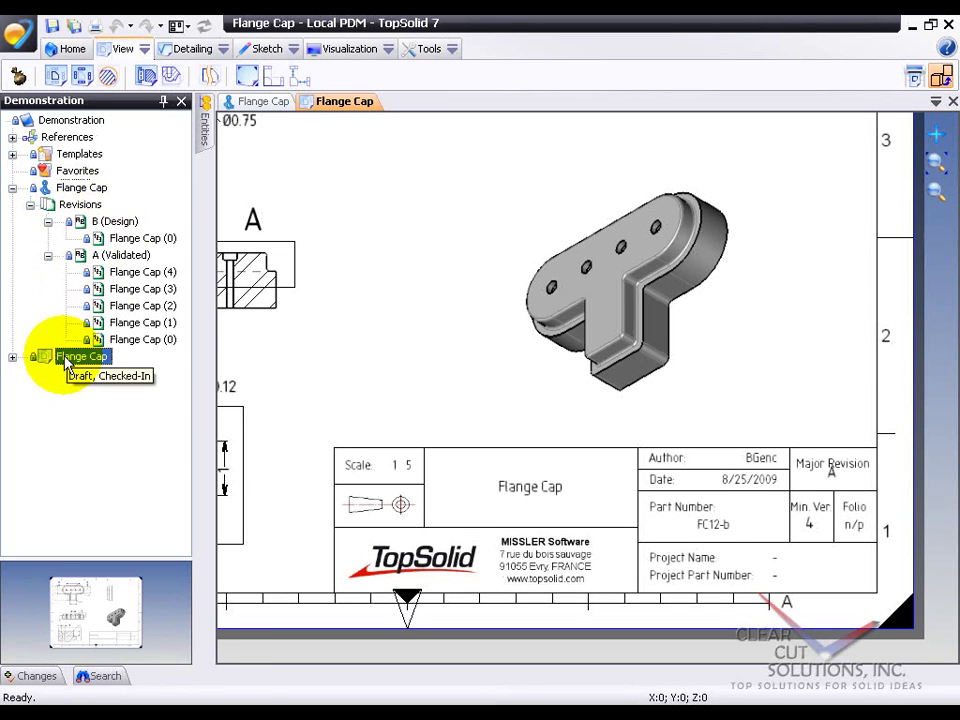
pyautogui.rightClick(68, 362)
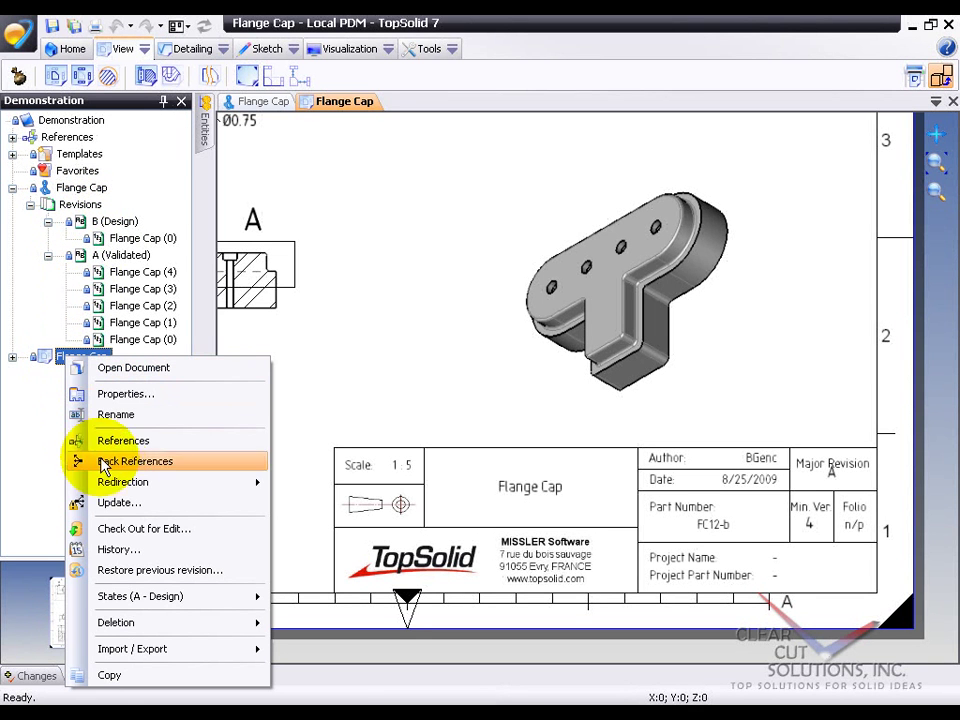
pyautogui.moveTo(189, 479)
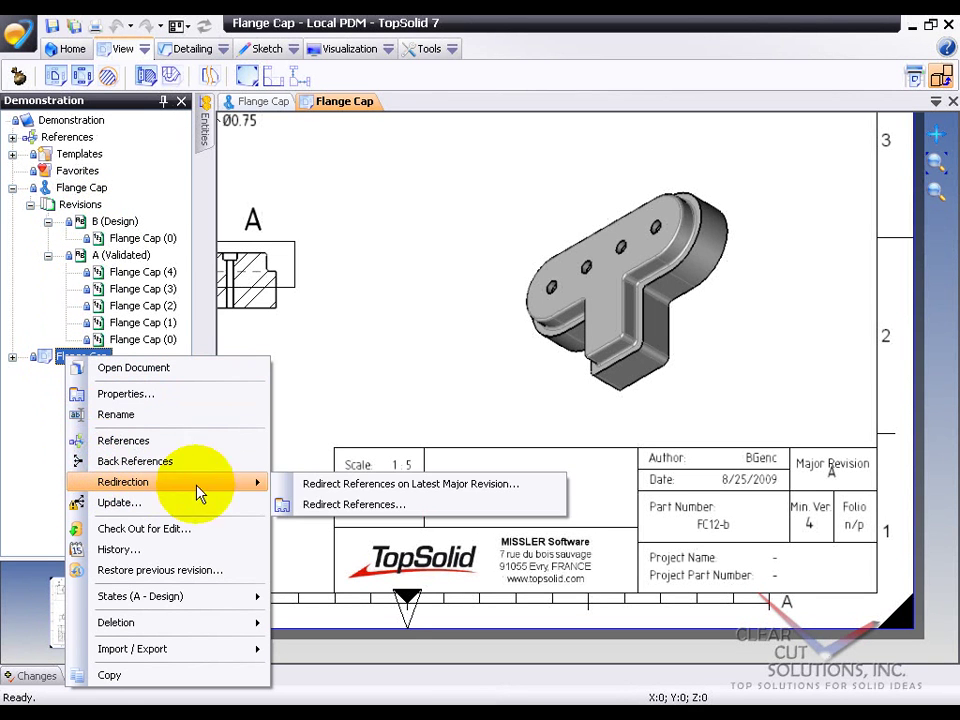
pyautogui.click(333, 486)
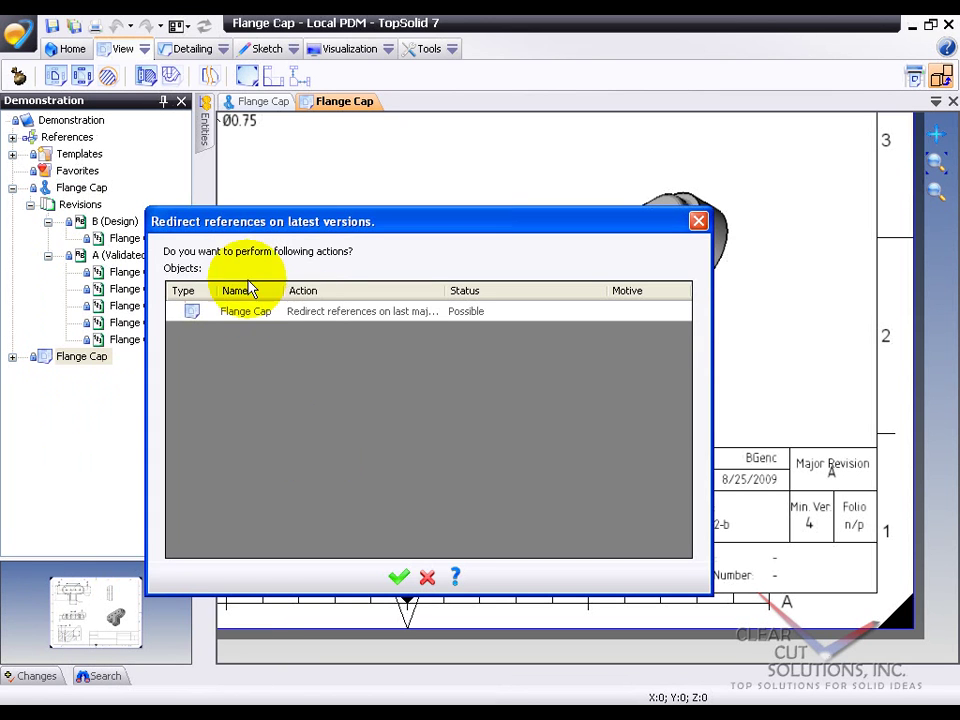
pyautogui.click(398, 577)
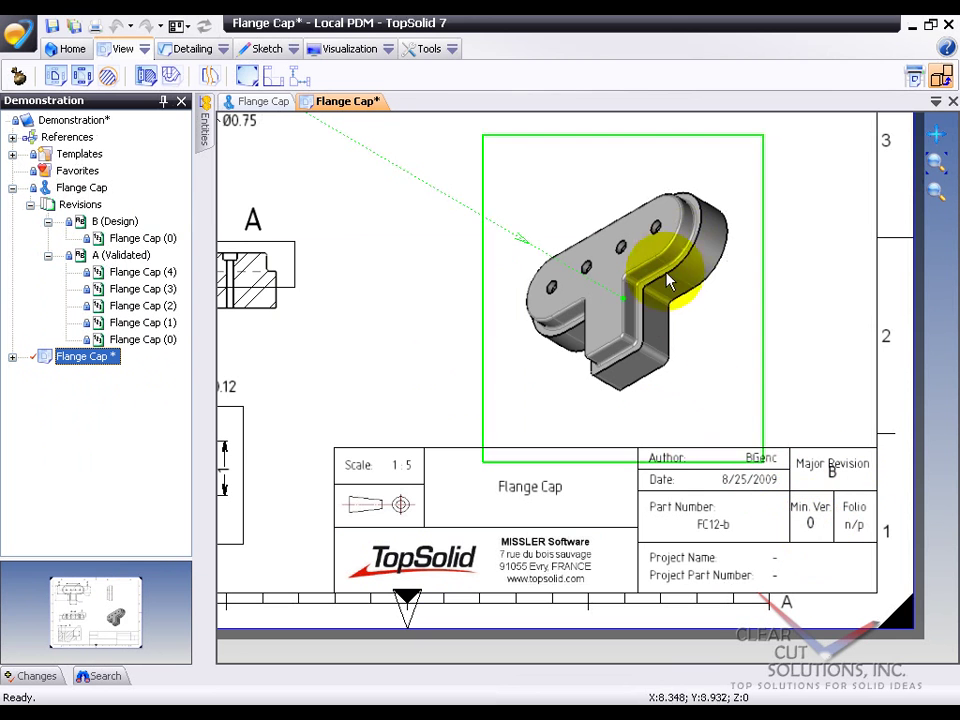
# Step: Save all open documents, including the redirected Flange Cap drawing
pyautogui.scroll(-3, 415, 258)
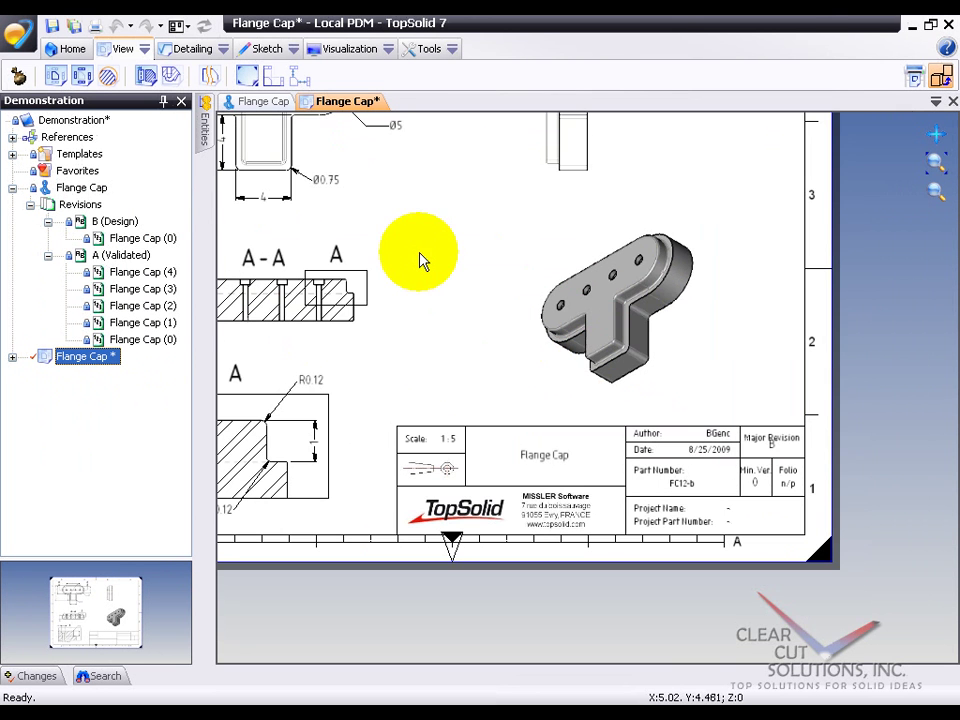
pyautogui.rightClick(330, 101)
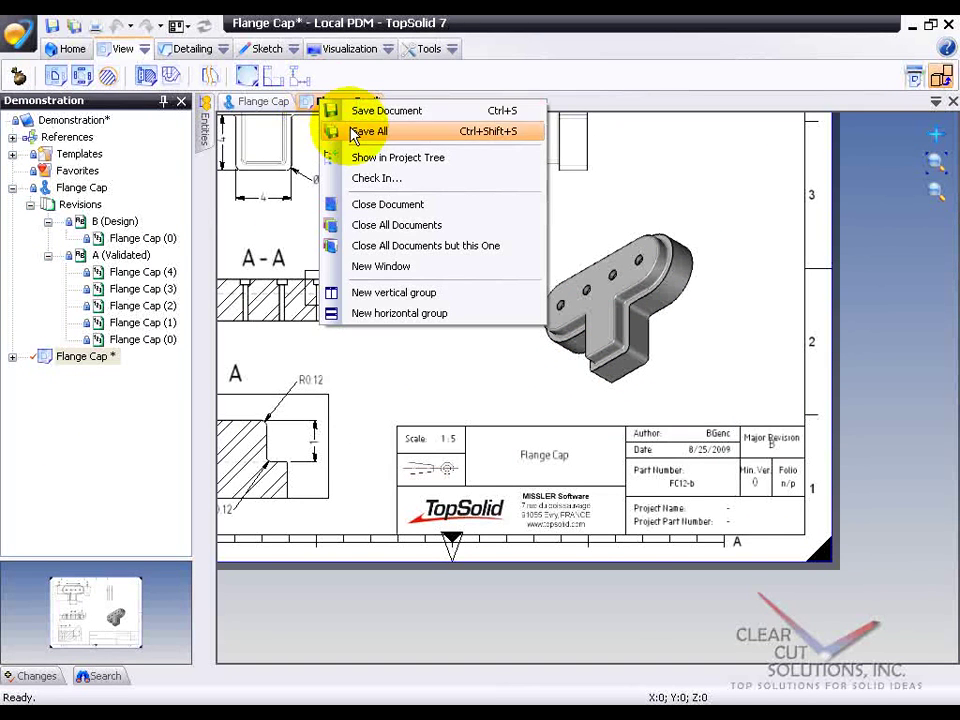
pyautogui.click(355, 131)
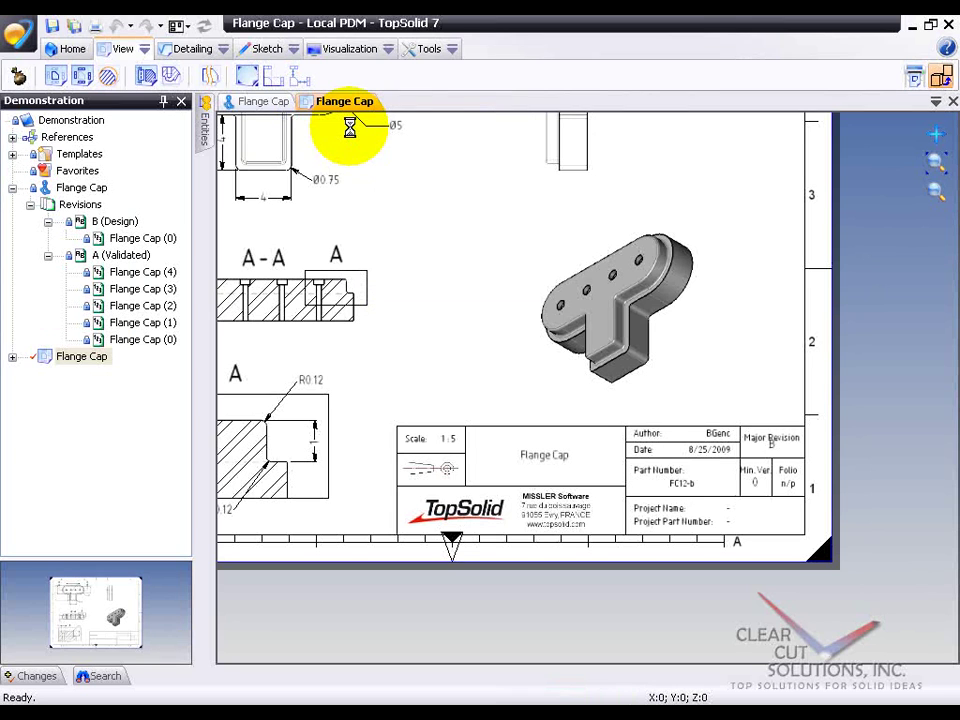